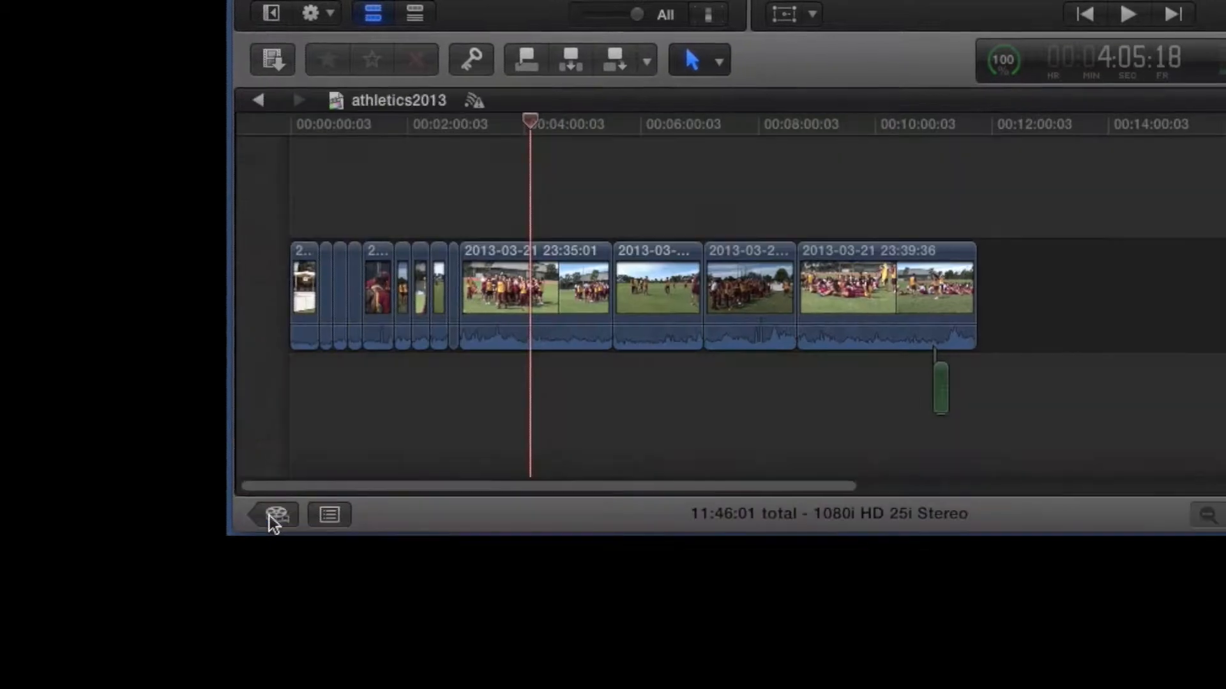
pyautogui.click(235, 542)
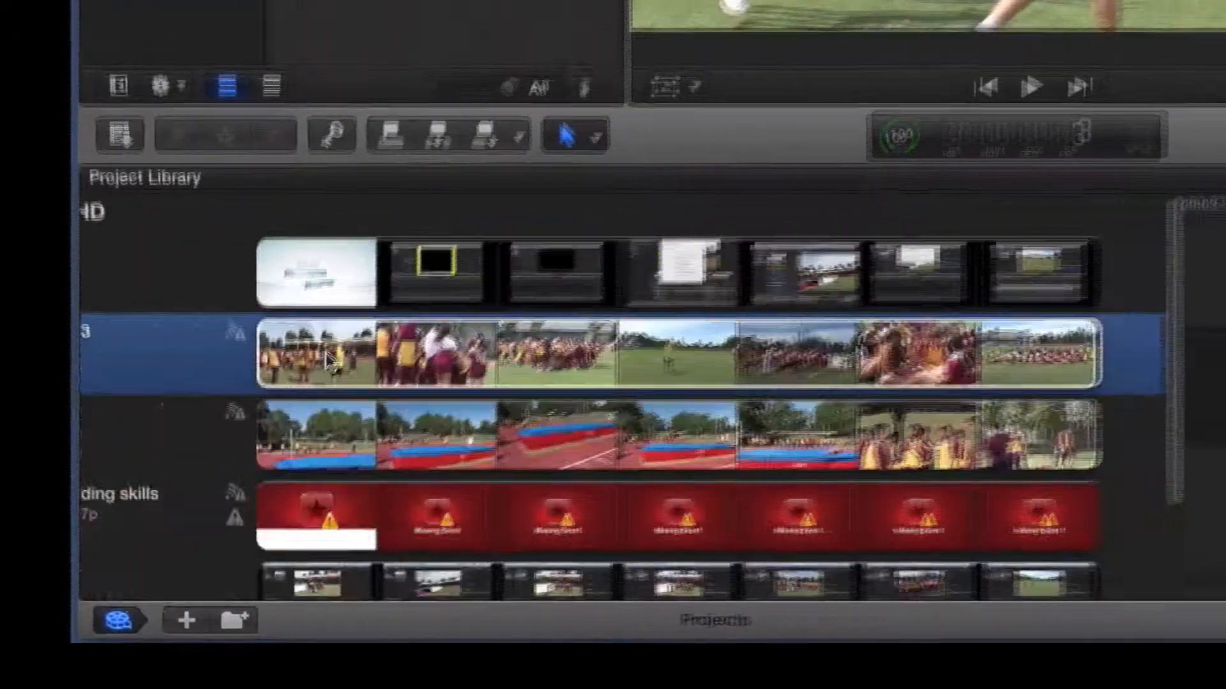
pyautogui.doubleClick(326, 361)
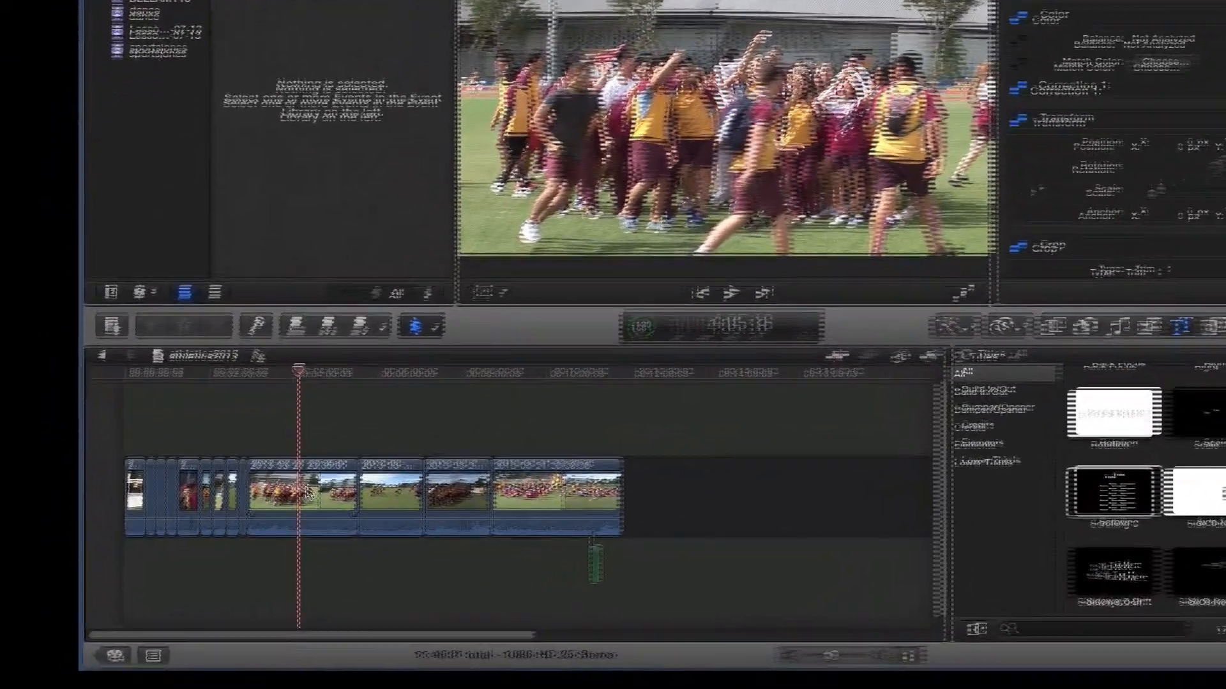
pyautogui.click(249, 540)
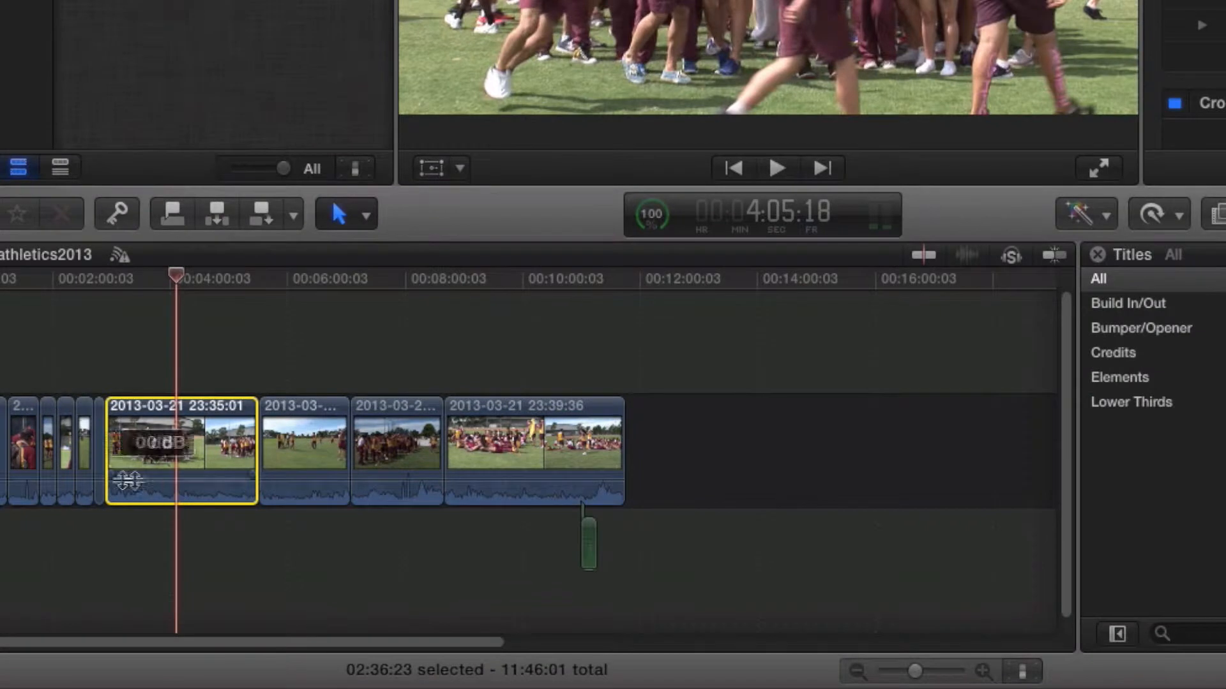
pyautogui.moveTo(206, 472); pyautogui.dragTo(204, 478)
pyautogui.click(248, 426)
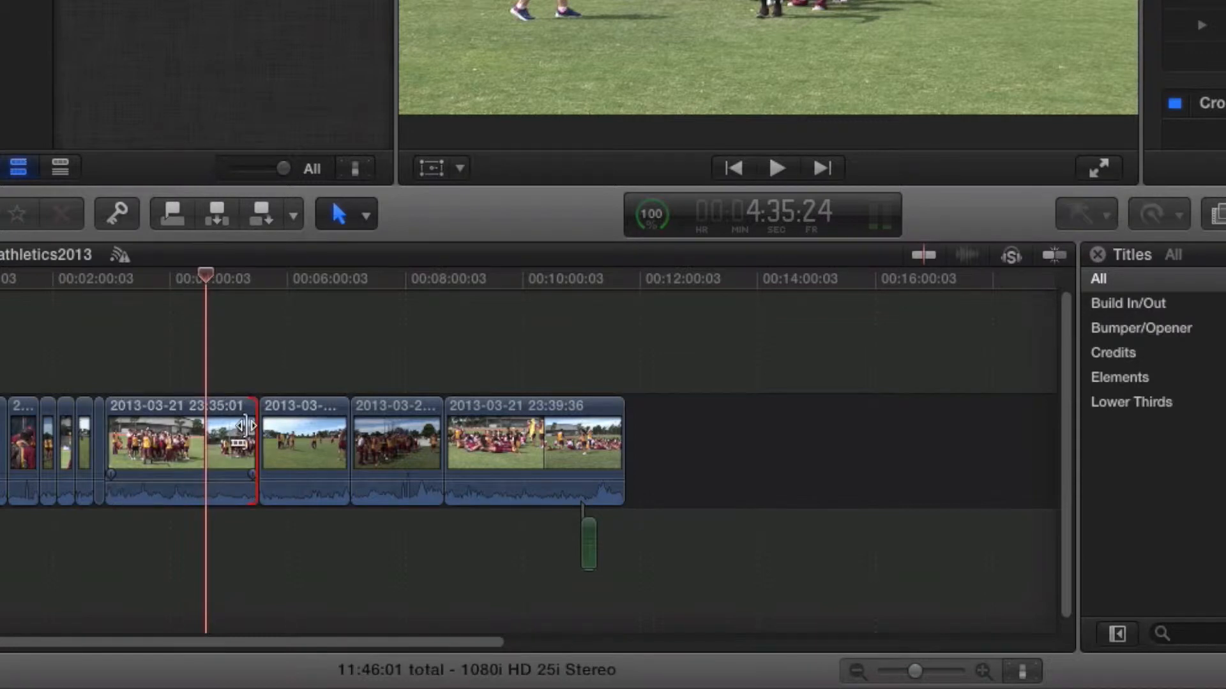
pyautogui.click(163, 441)
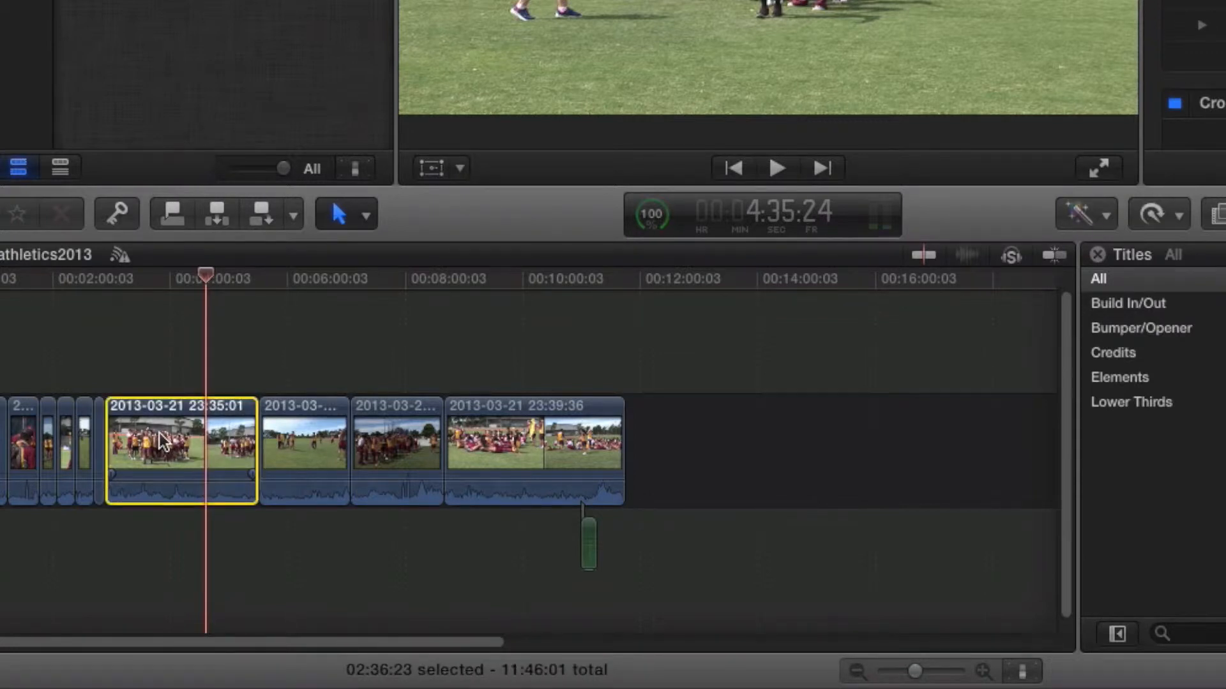
pyautogui.rightClick(163, 440)
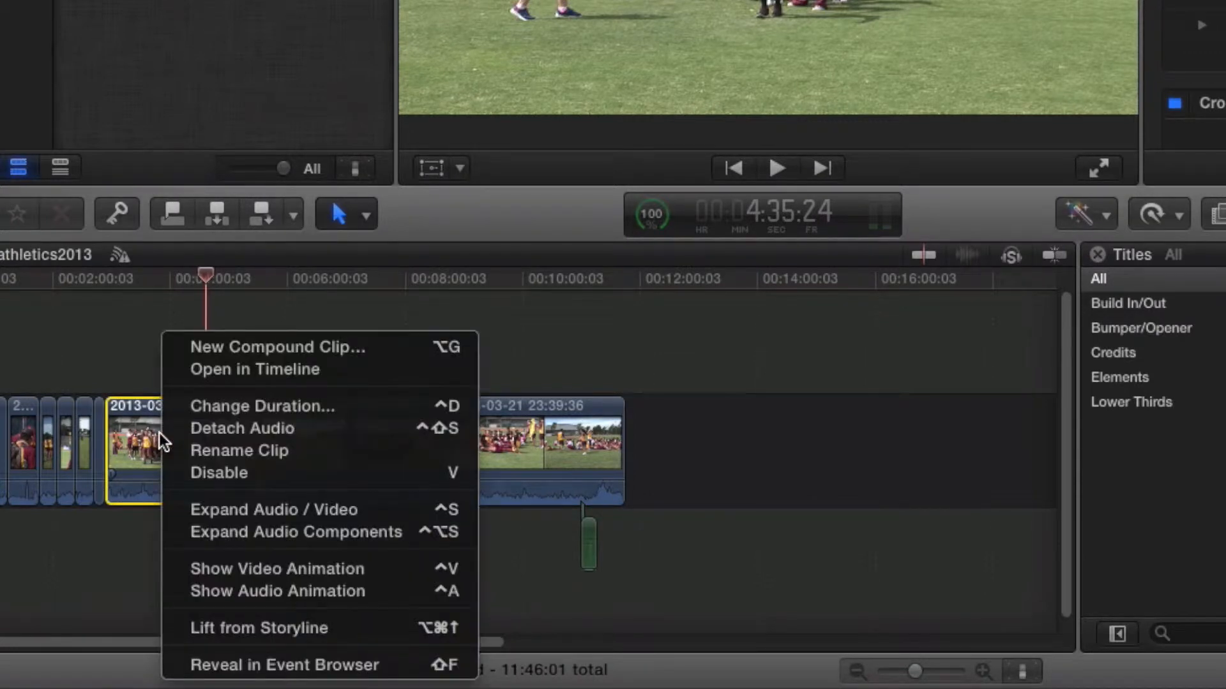
pyautogui.click(230, 428)
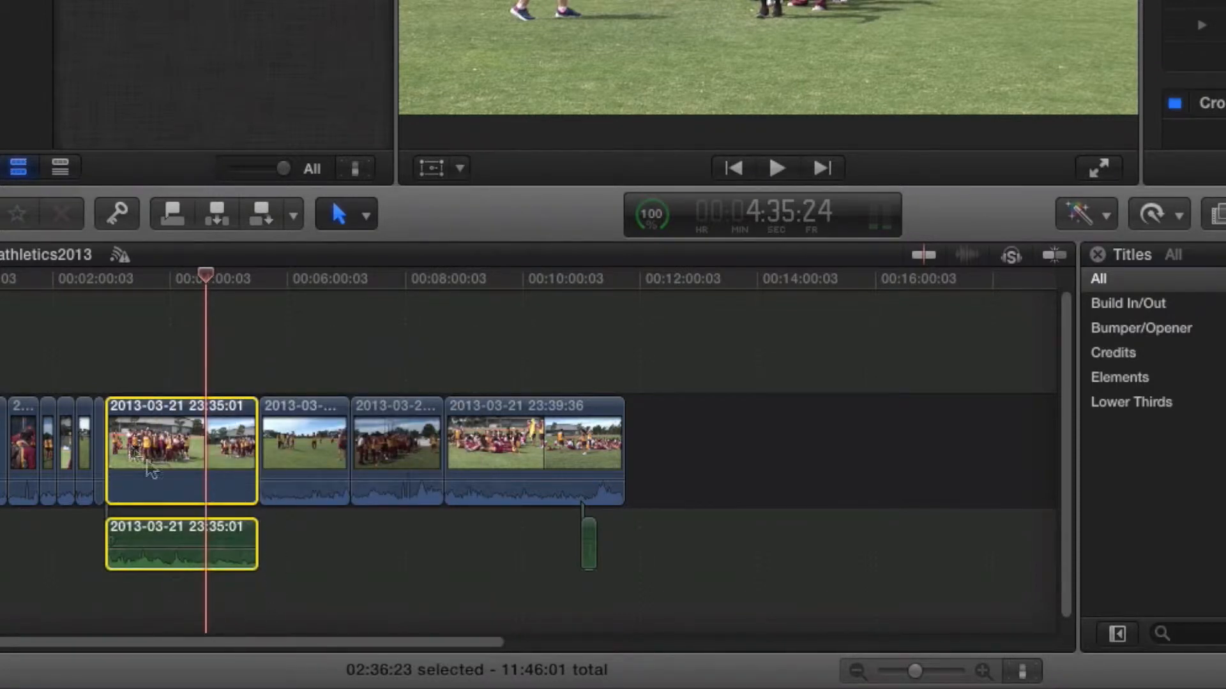
# Step: Select the detached audio clip and set its volume to 0 dB
pyautogui.click(320, 581)
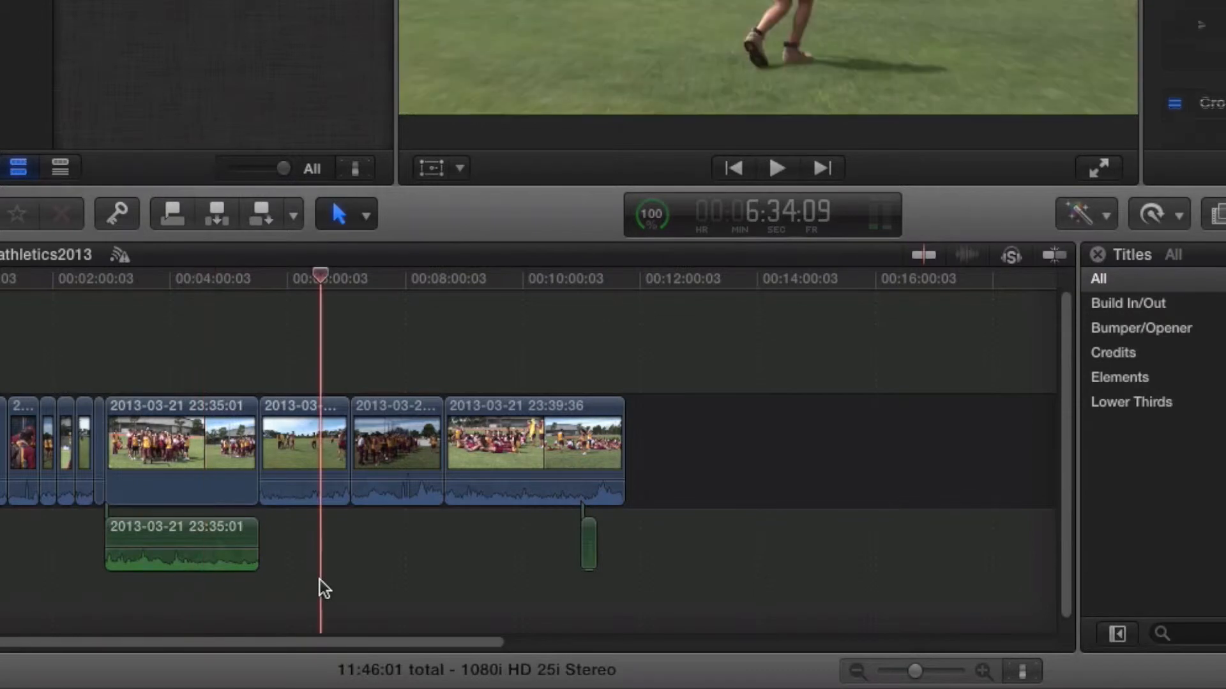
pyautogui.click(177, 540)
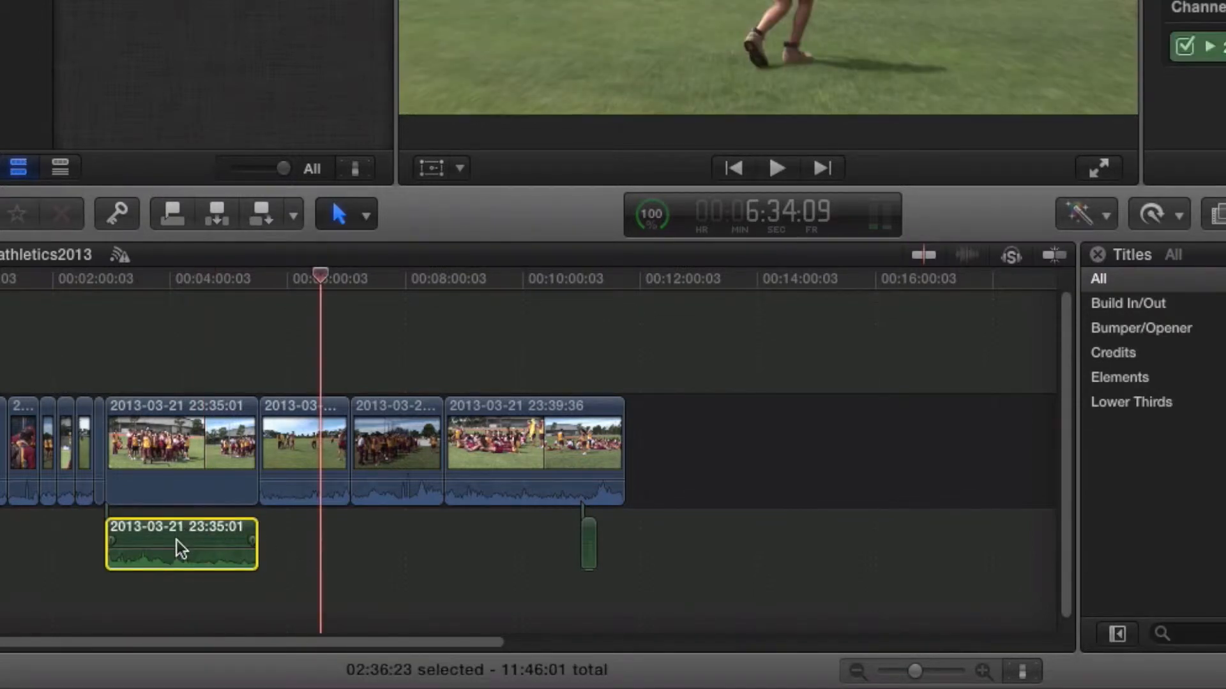
pyautogui.click(288, 582)
pyautogui.click(215, 540)
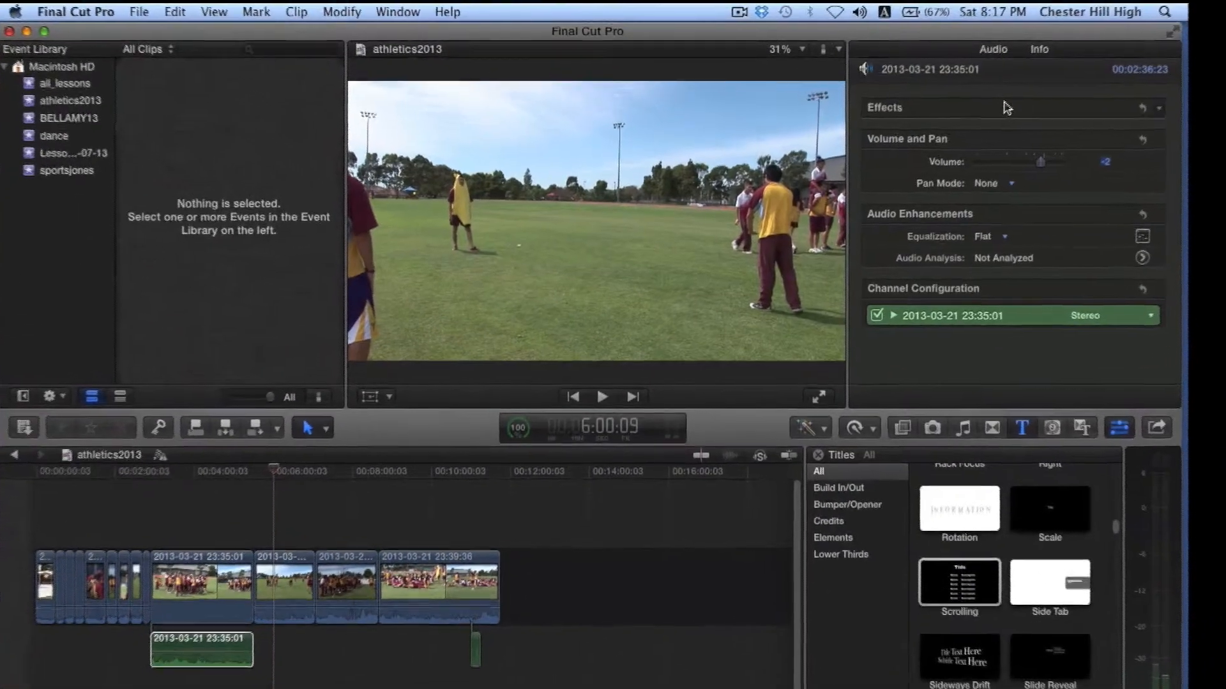
pyautogui.moveTo(1086, 136); pyautogui.dragTo(1109, 136)
pyautogui.moveTo(1213, 72); pyautogui.dragTo(1183, 76)
pyautogui.moveTo(984, 218); pyautogui.dragTo(983, 218)
pyautogui.moveTo(902, 278); pyautogui.dragTo(904, 279)
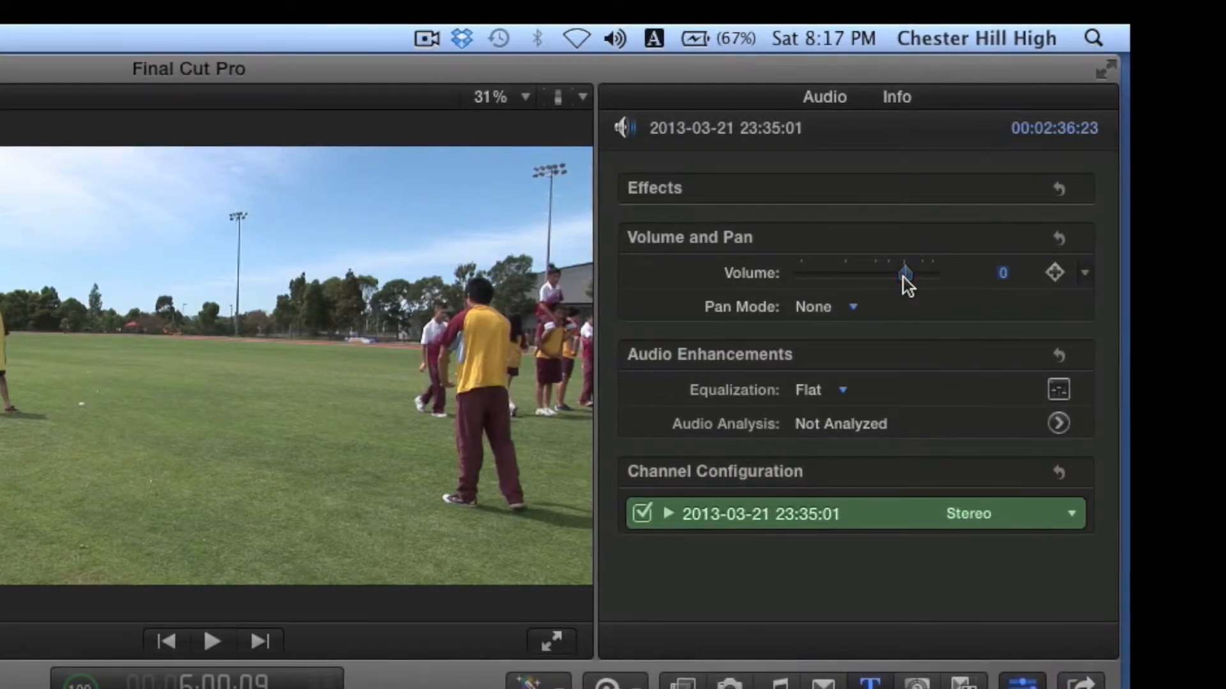
# Step: Browse the Pan Mode and Equalization options for the audio clip without changing them
pyautogui.click(852, 307)
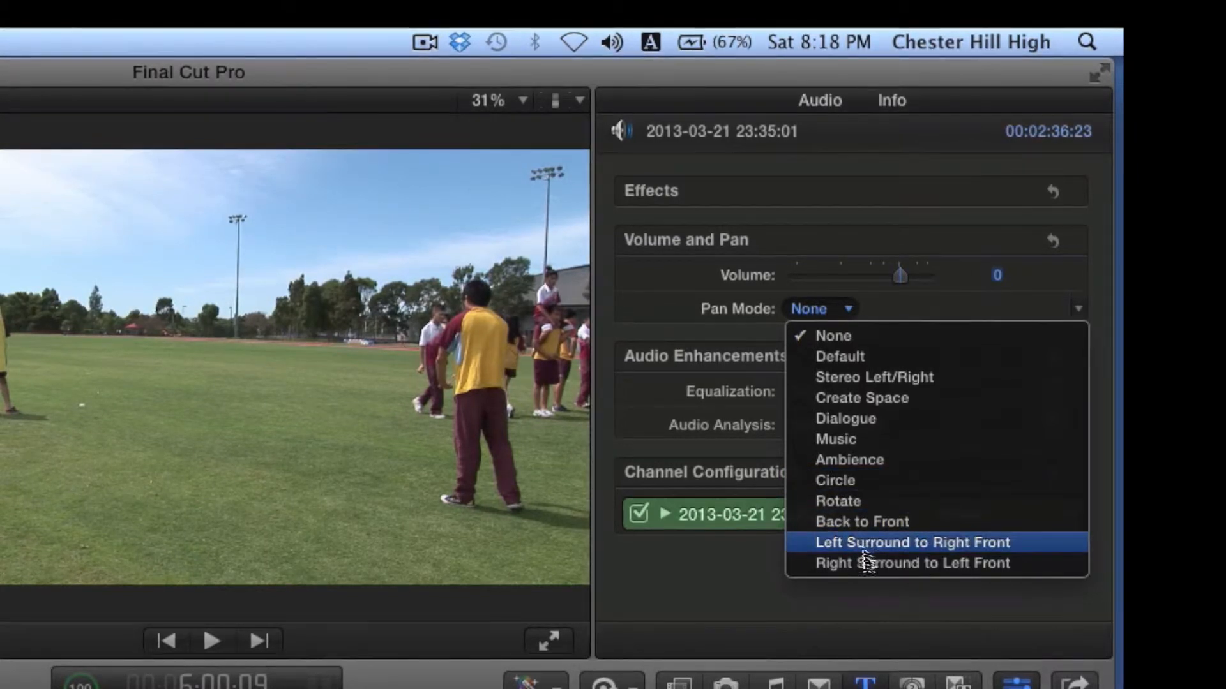
pyautogui.click(898, 297)
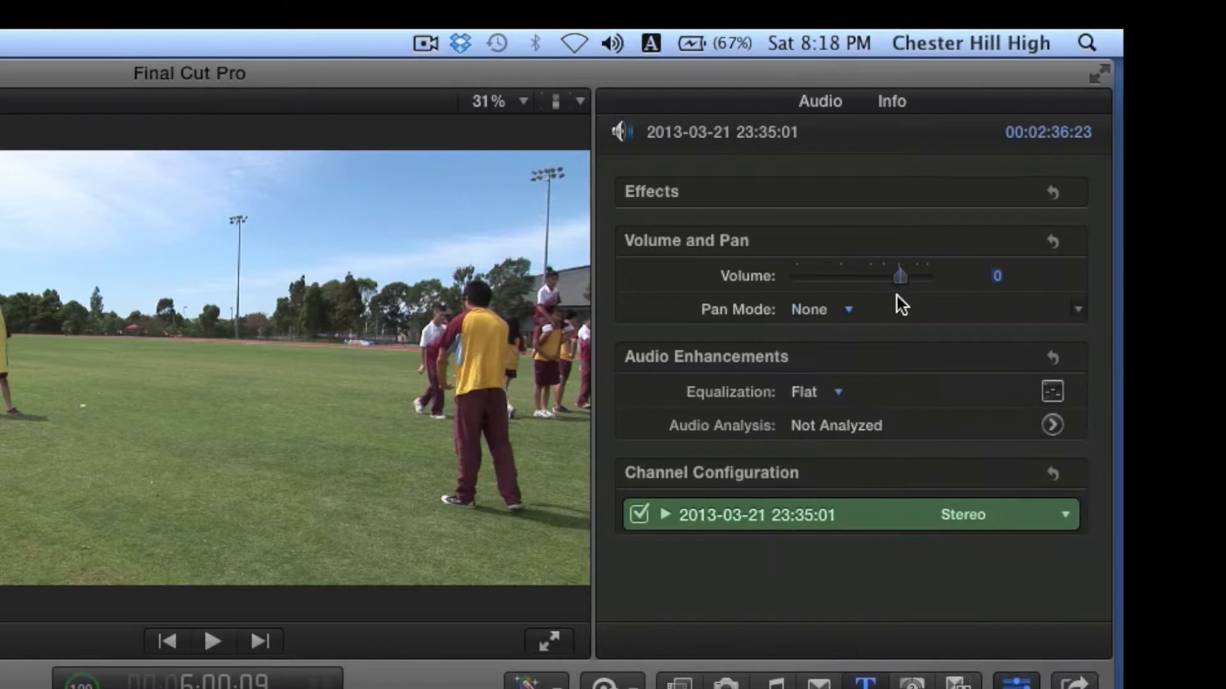
pyautogui.click(834, 392)
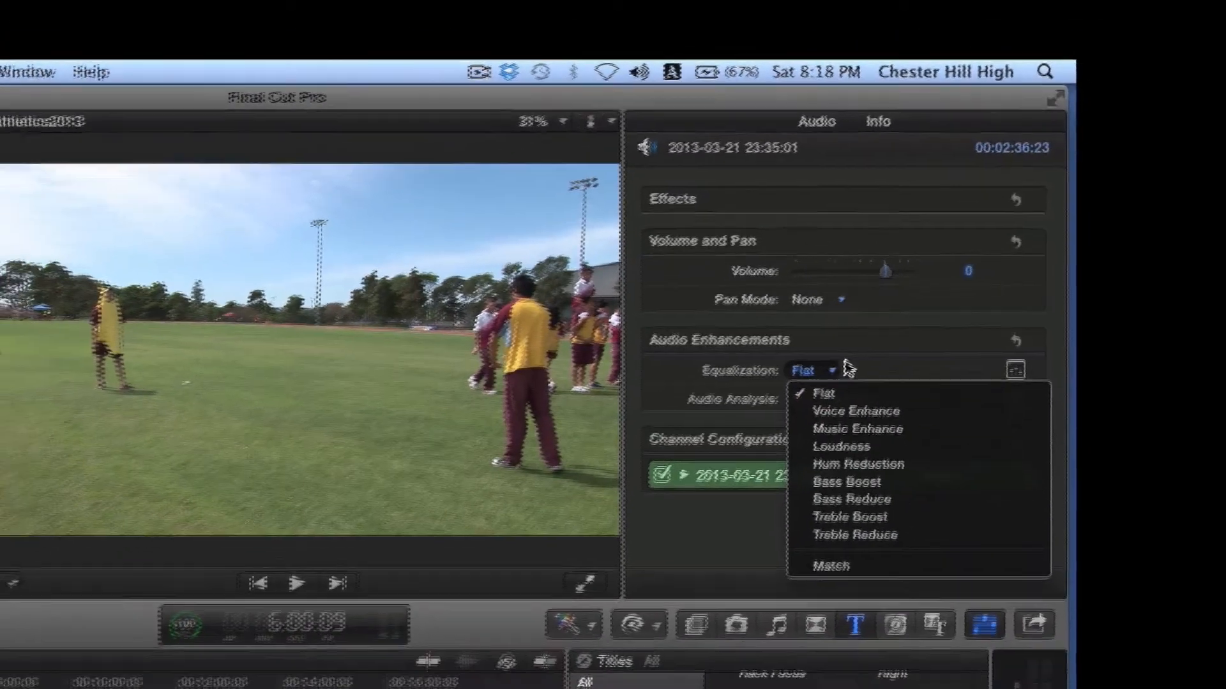
pyautogui.click(854, 385)
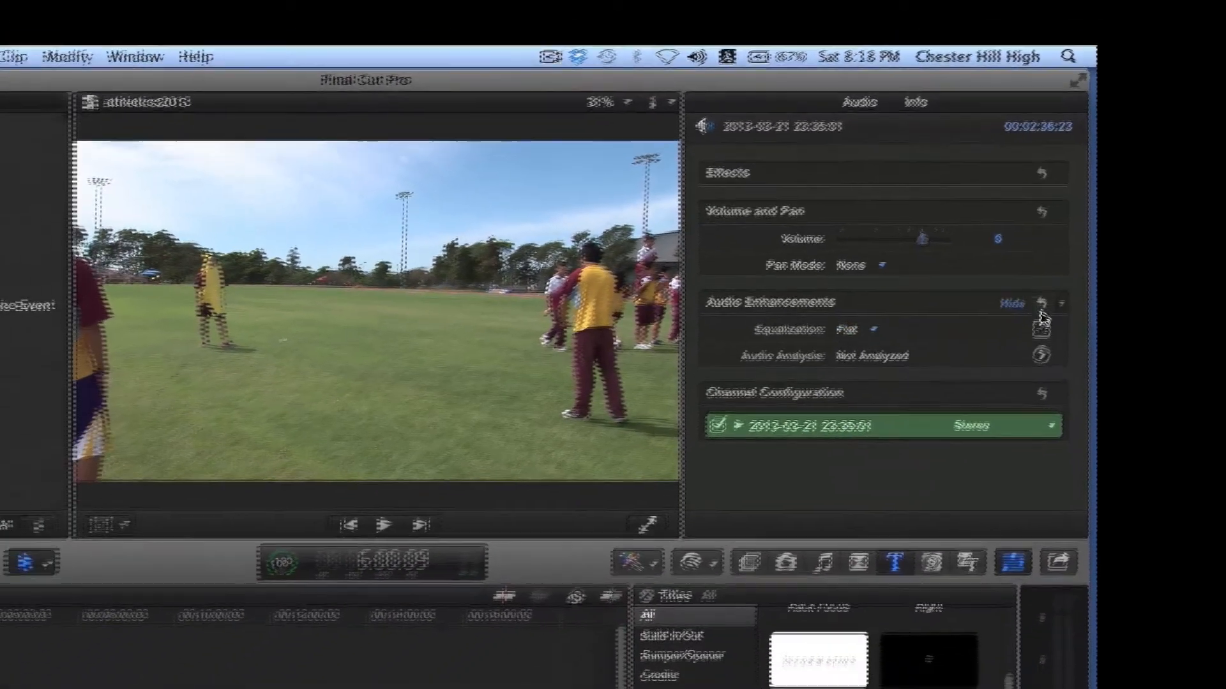
# Step: Open the Graphic Equalizer and try the Voice Enhance and Music Enhance equalization presets
pyautogui.click(1040, 328)
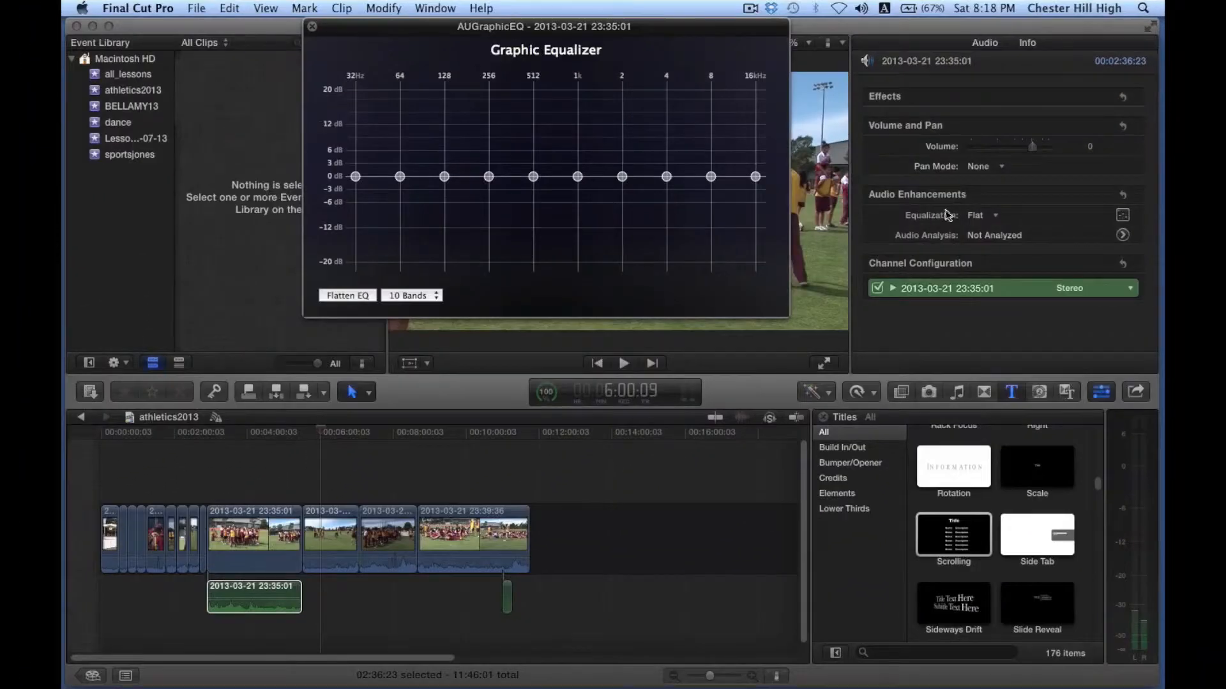
pyautogui.click(1001, 218)
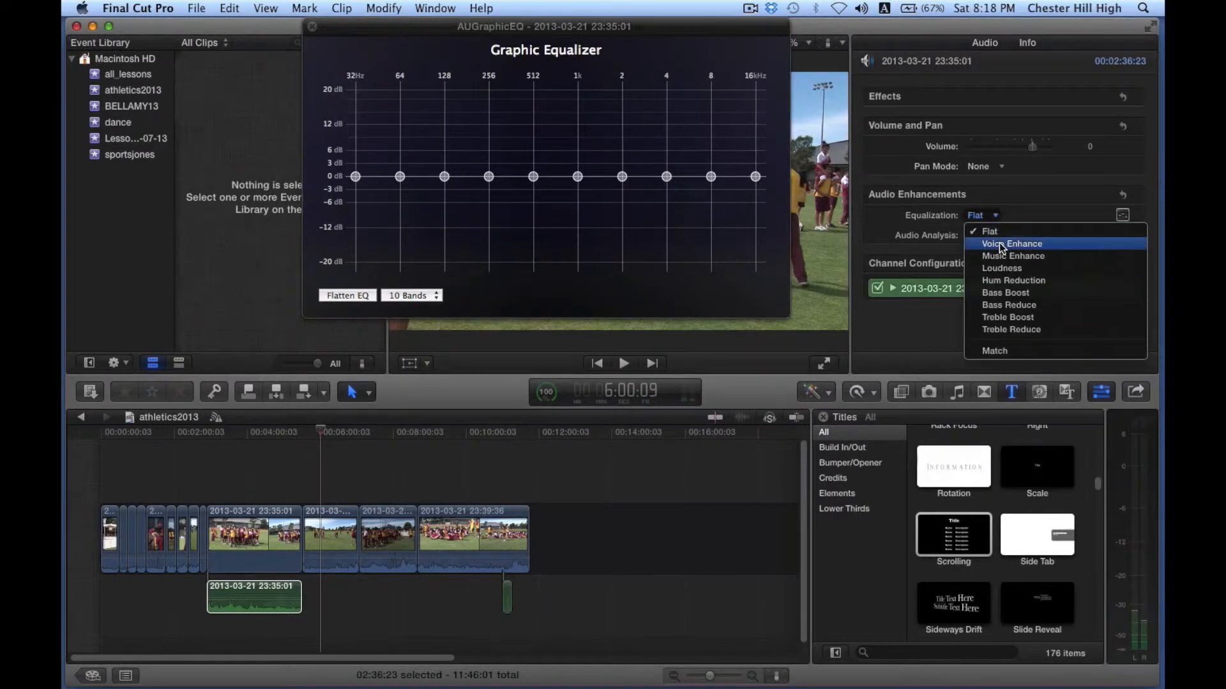
pyautogui.click(1001, 243)
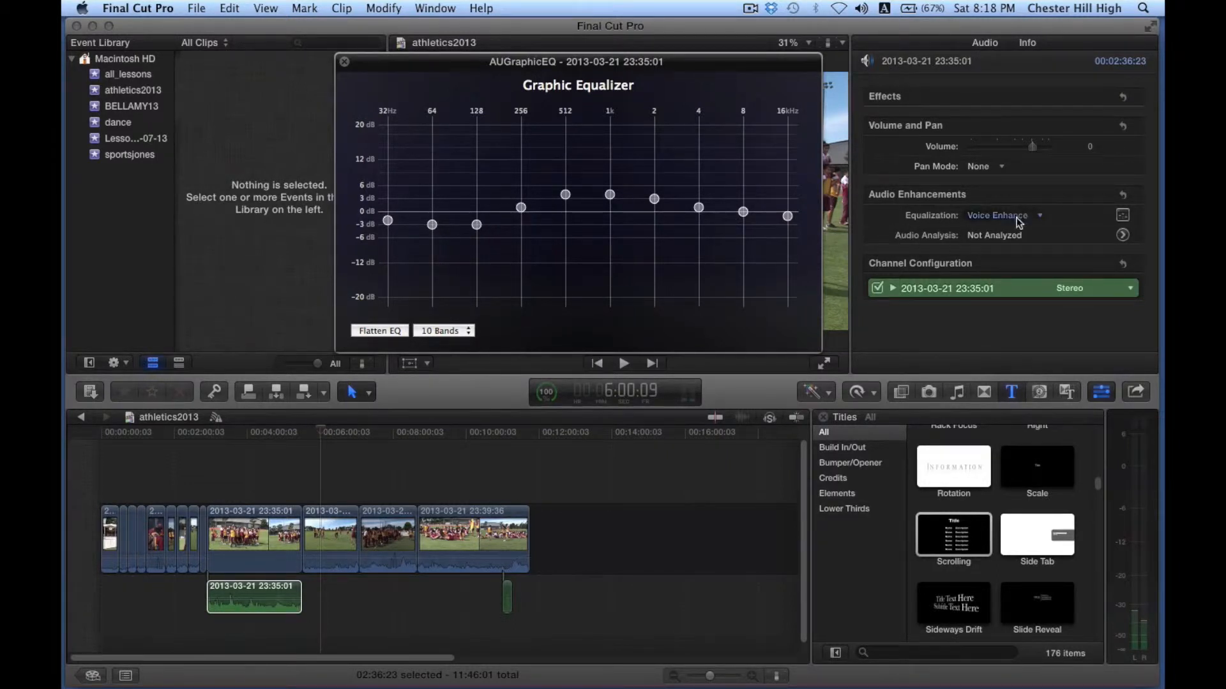
pyautogui.click(1038, 217)
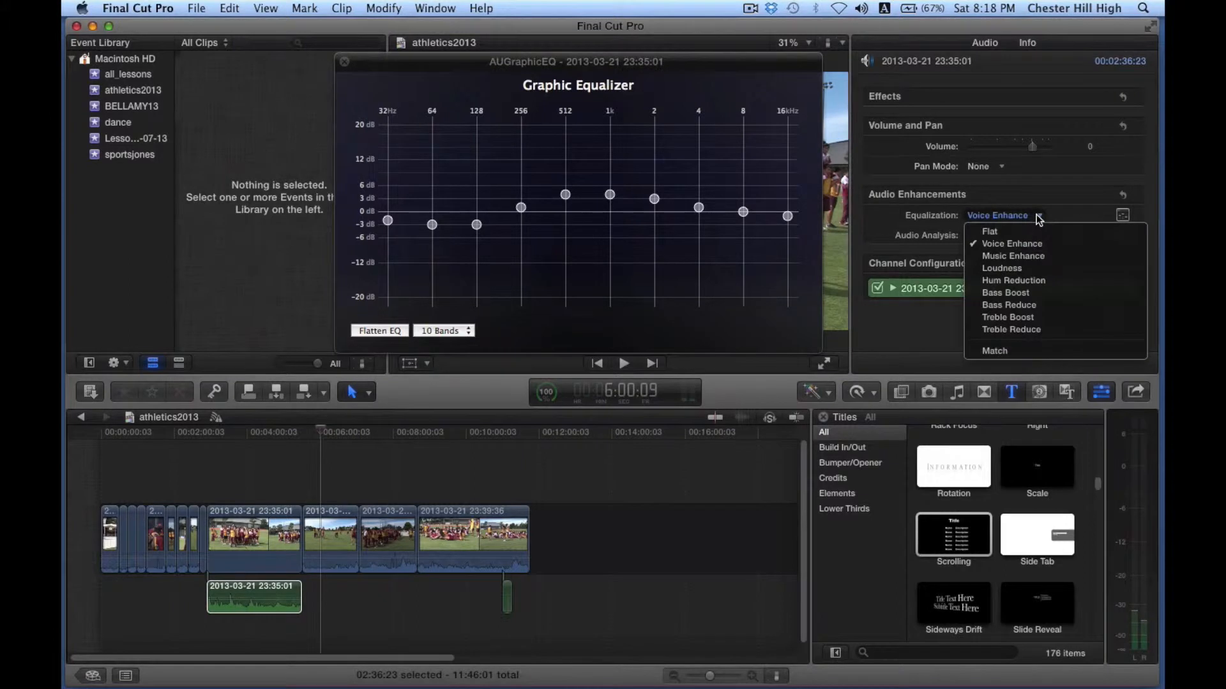
pyautogui.click(1029, 257)
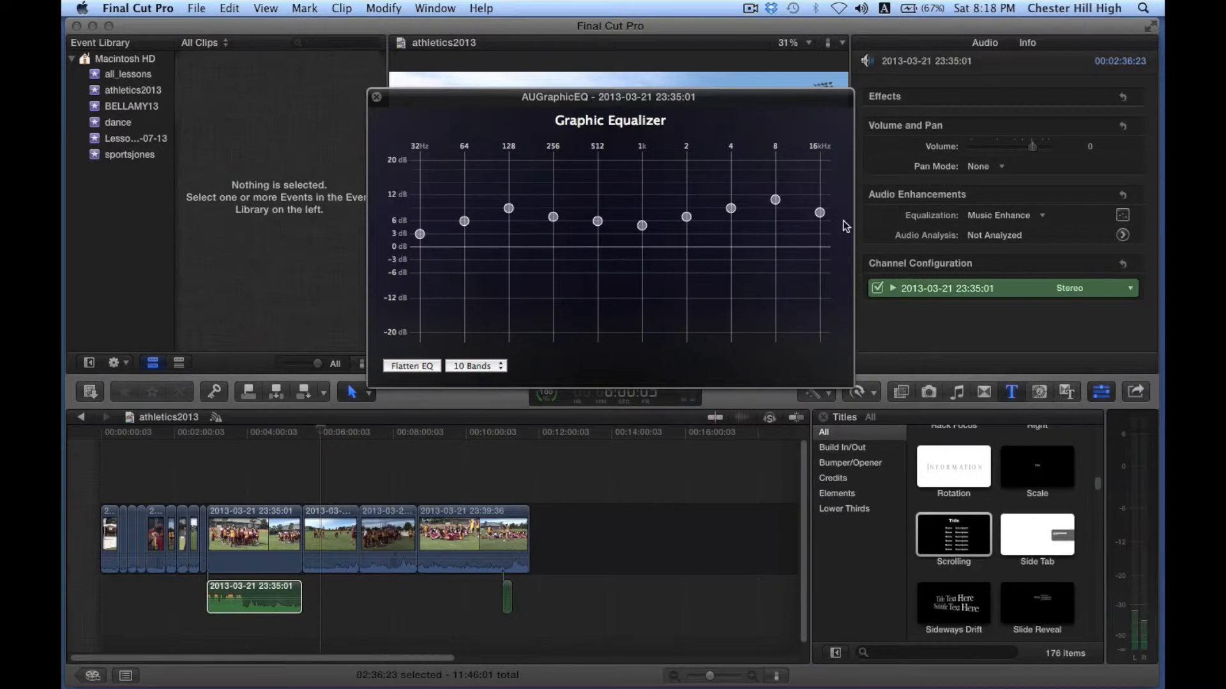
# Step: Try the Loudness, Bass Boost and Treble Boost equalization presets in turn
pyautogui.click(1038, 217)
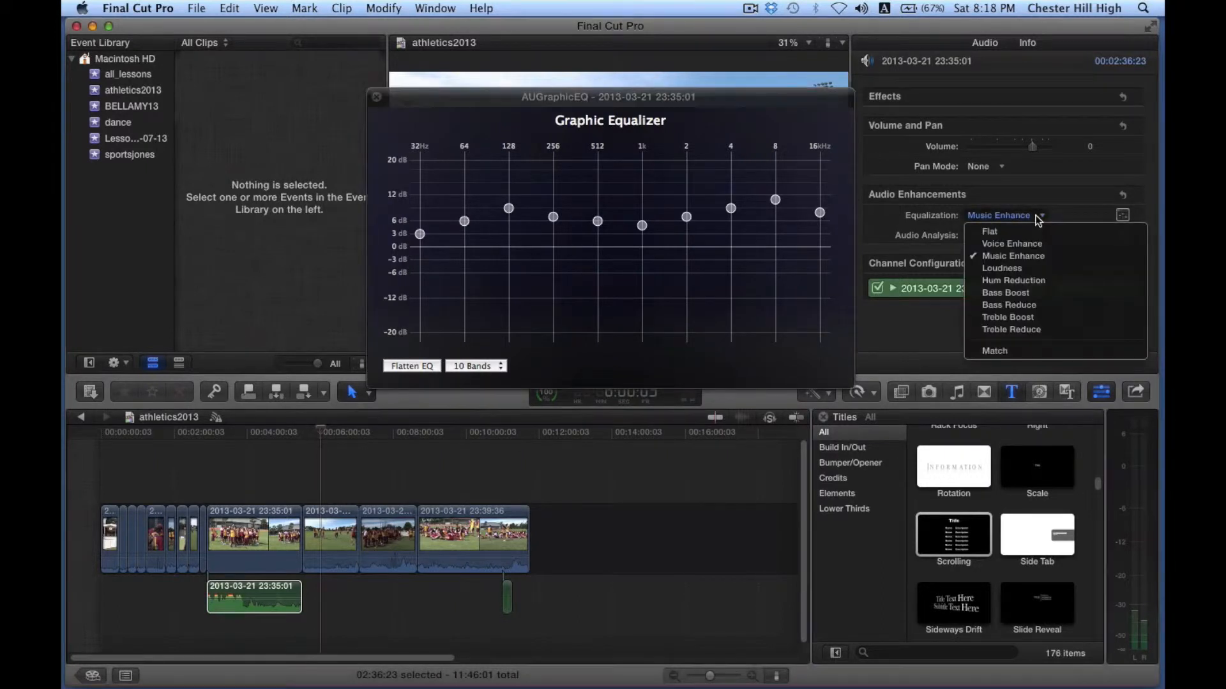
pyautogui.click(1015, 273)
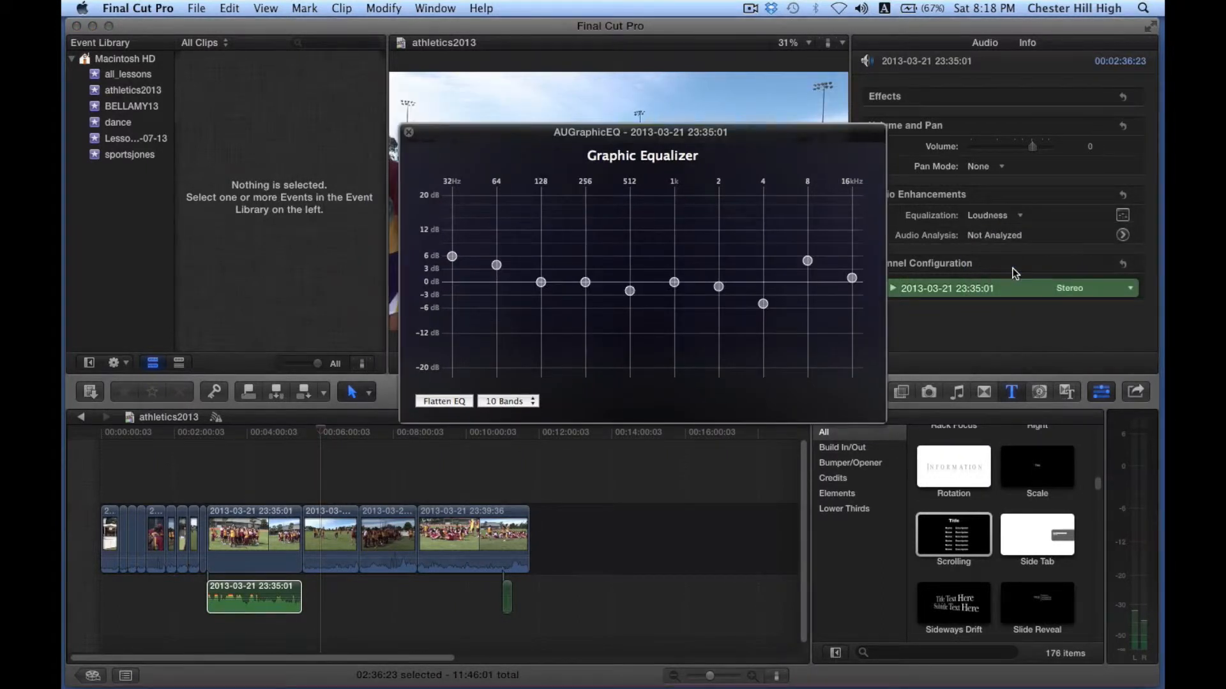
pyautogui.click(1019, 217)
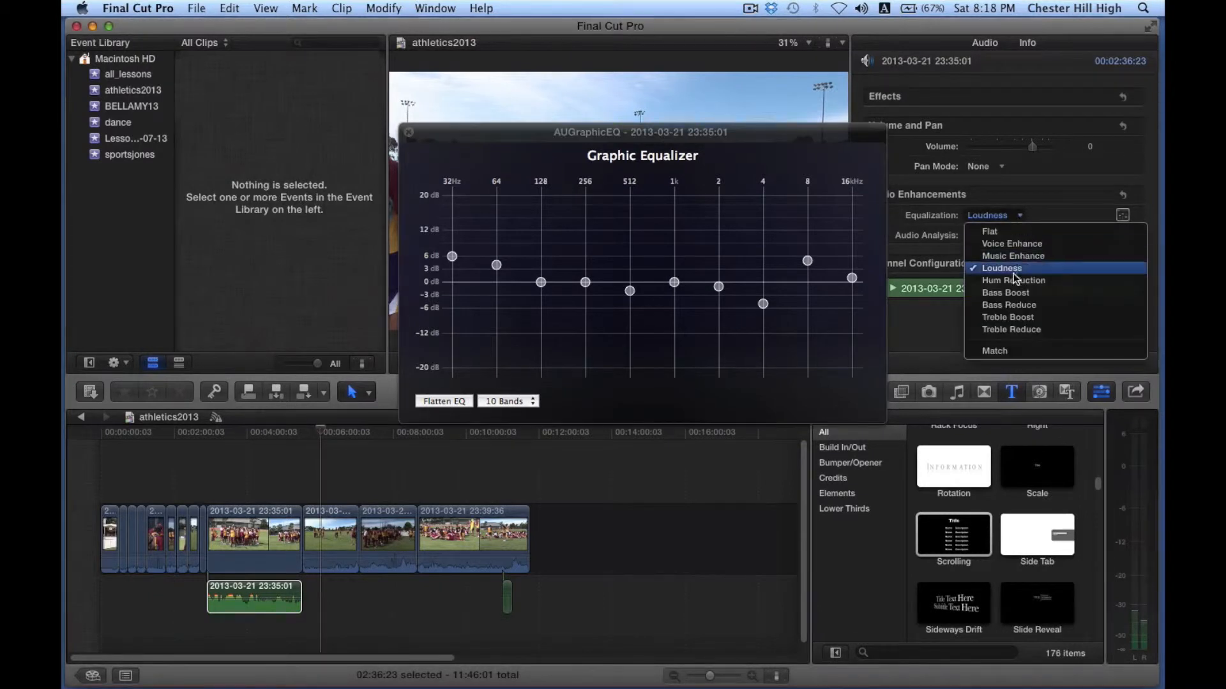
pyautogui.click(1015, 293)
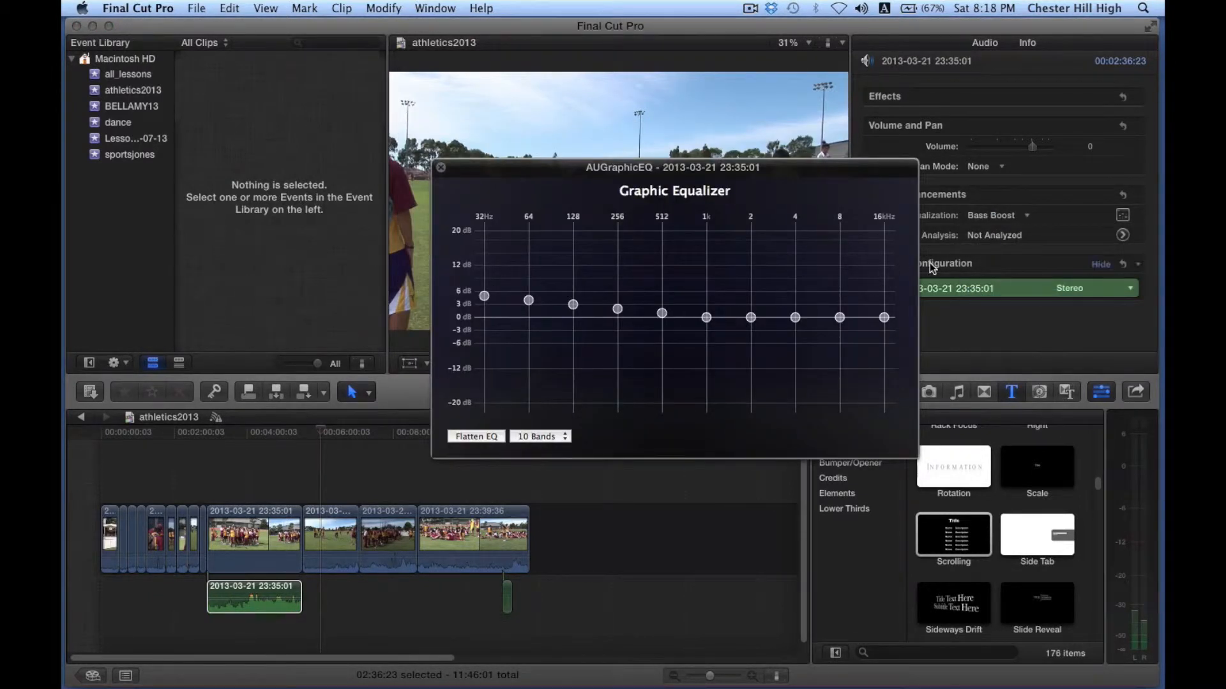
pyautogui.click(1012, 217)
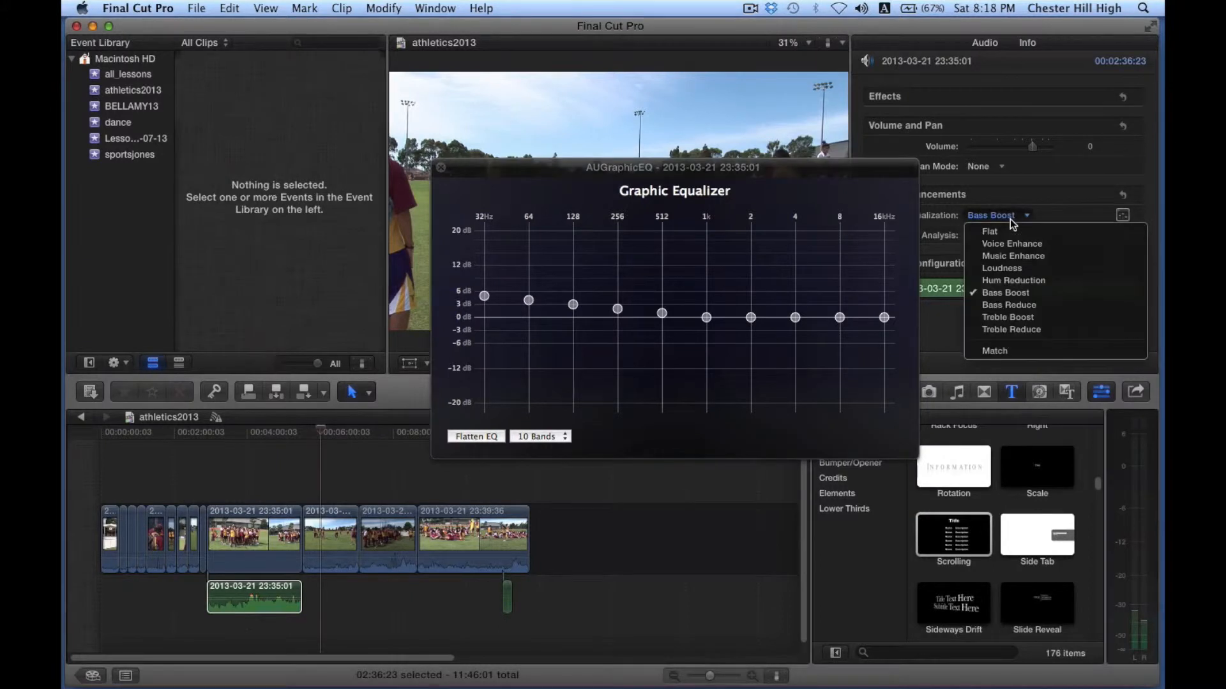
pyautogui.click(1004, 319)
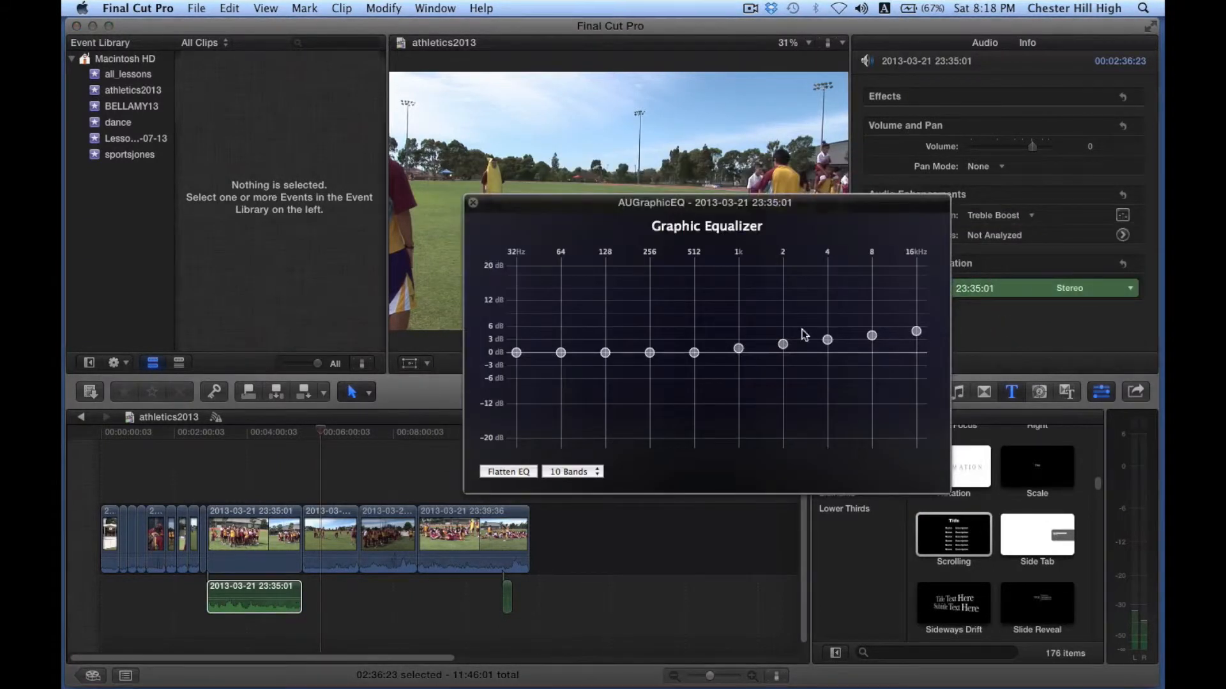
# Step: Reset the equalization to Flat
pyautogui.click(1036, 219)
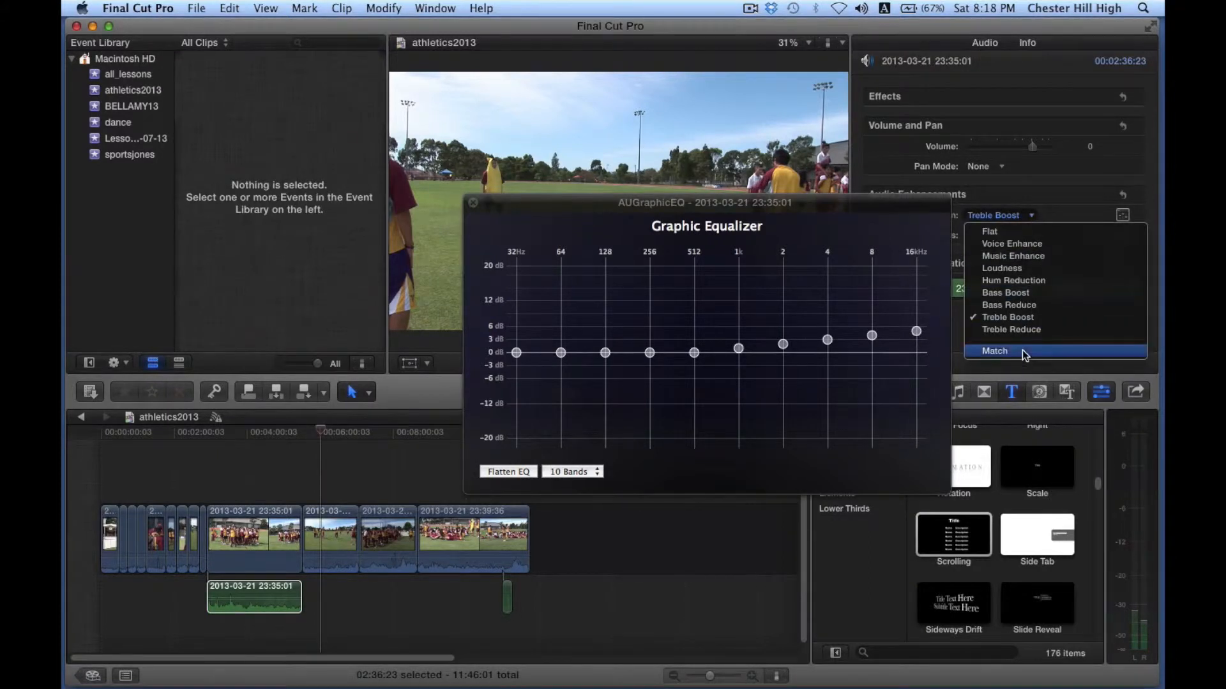
pyautogui.click(1010, 229)
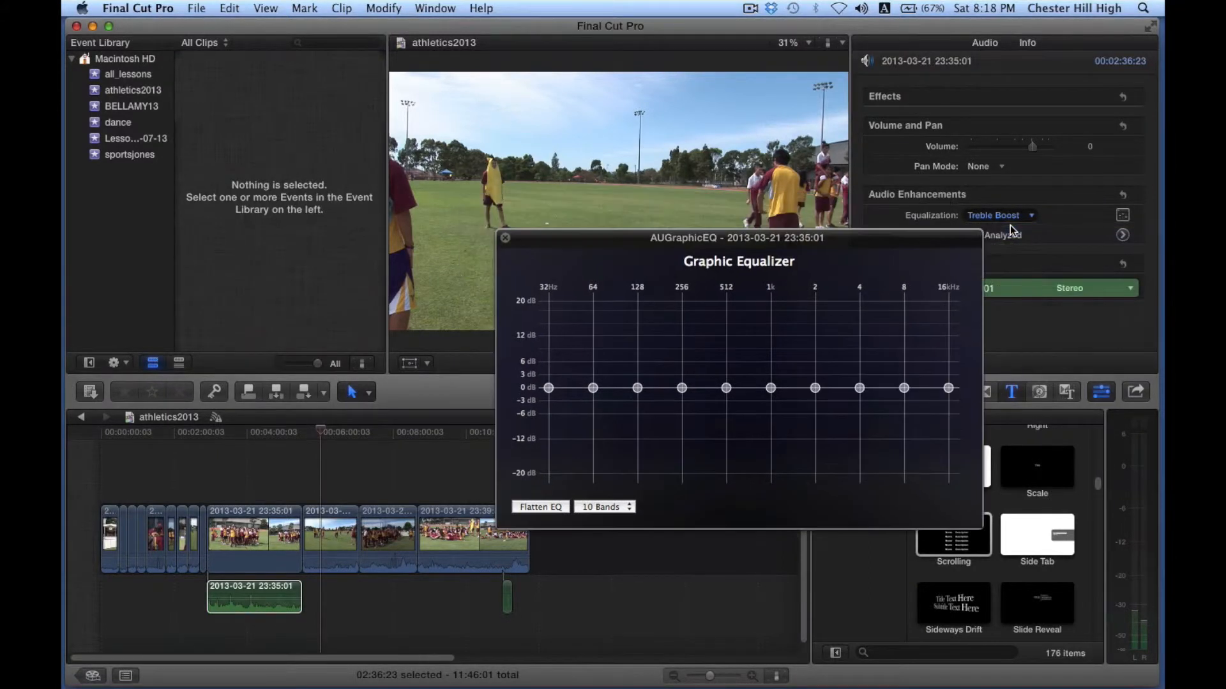
# Step: Switch the equalizer to 31 bands, lower the 12 kHz and 16 kHz bands, and raise the lowest bass bands
pyautogui.click(607, 509)
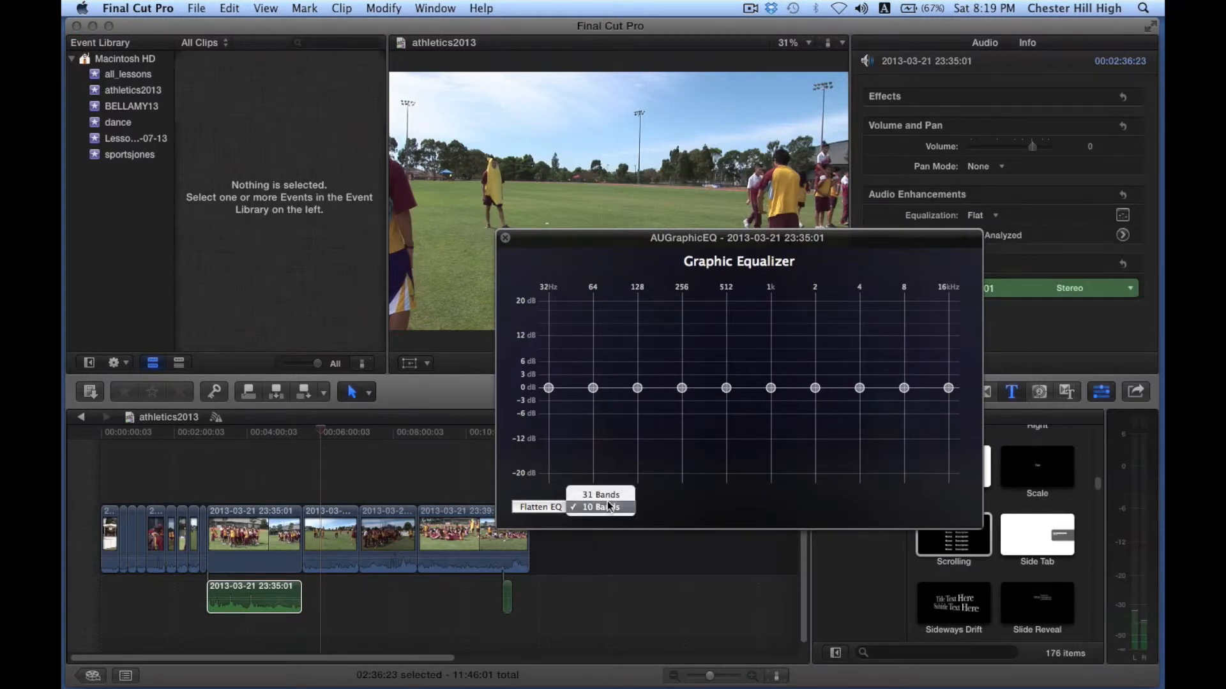
pyautogui.click(607, 498)
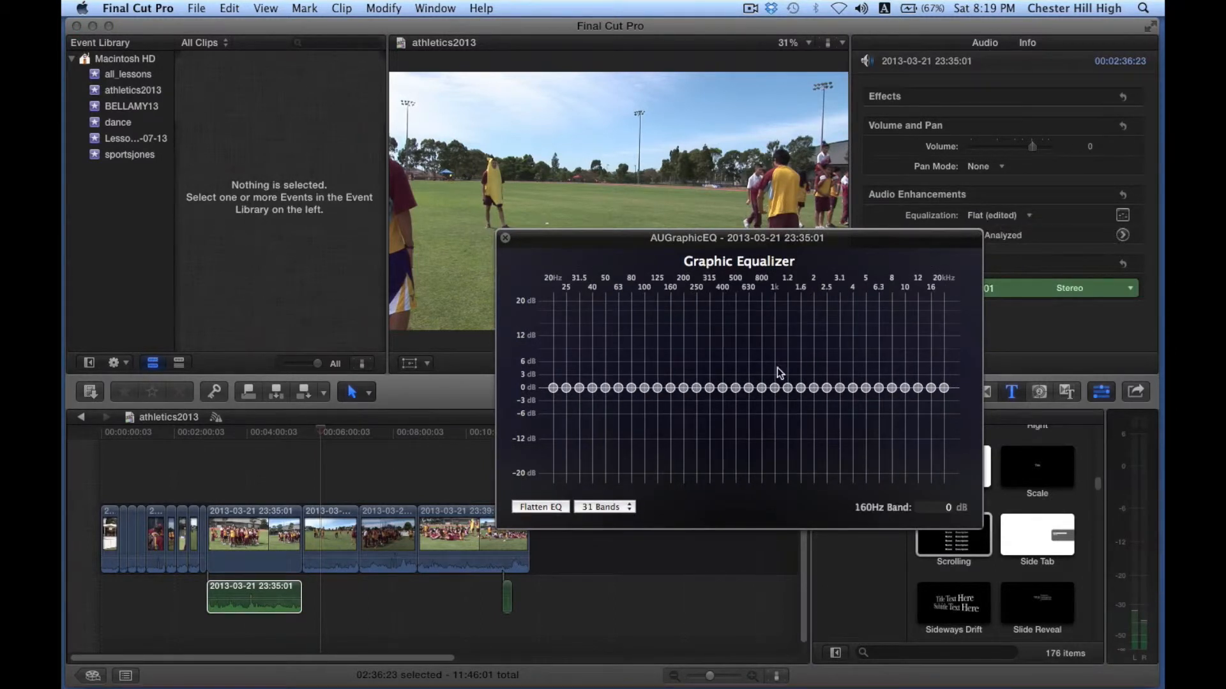
pyautogui.moveTo(946, 390); pyautogui.dragTo(916, 400)
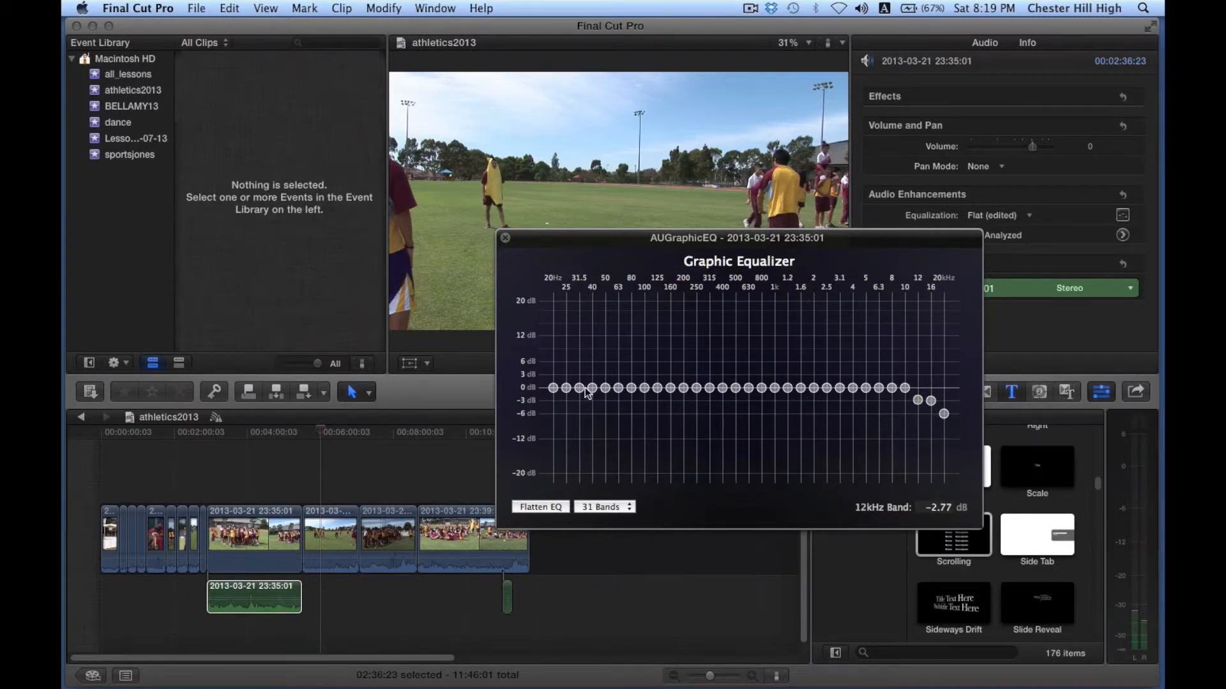
pyautogui.moveTo(550, 389); pyautogui.dragTo(581, 383)
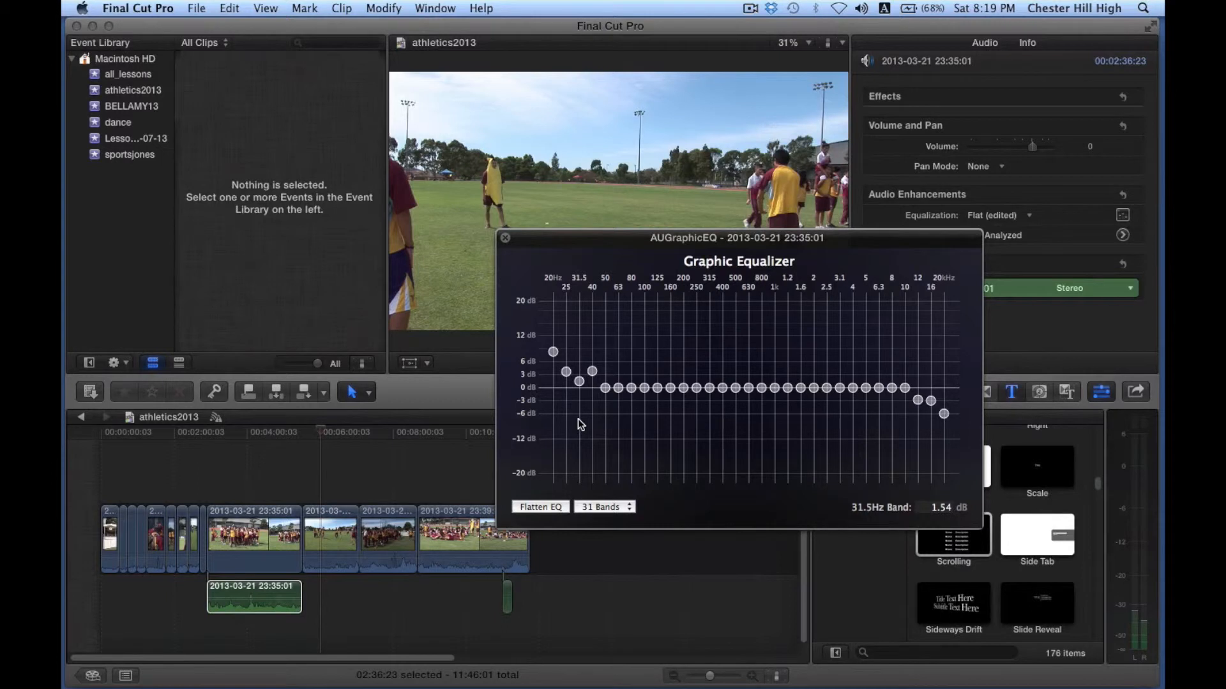
# Step: Switch the equalizer back to 10 bands and close the Graphic Equalizer window
pyautogui.click(614, 507)
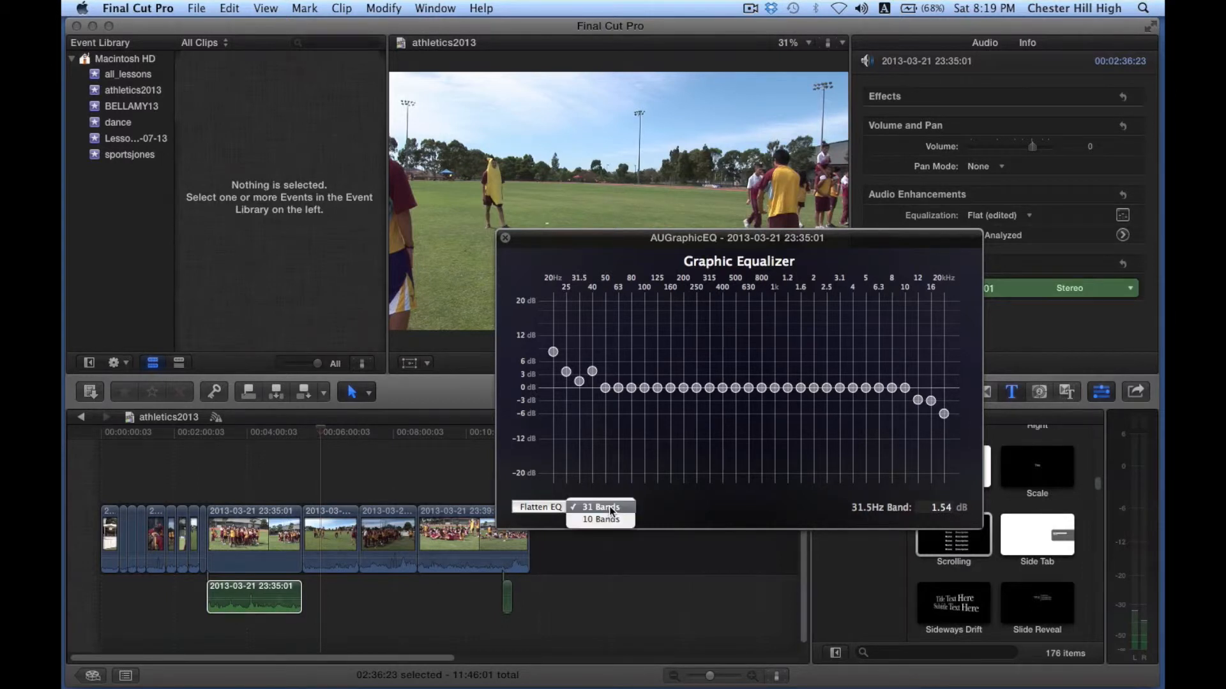
pyautogui.click(607, 518)
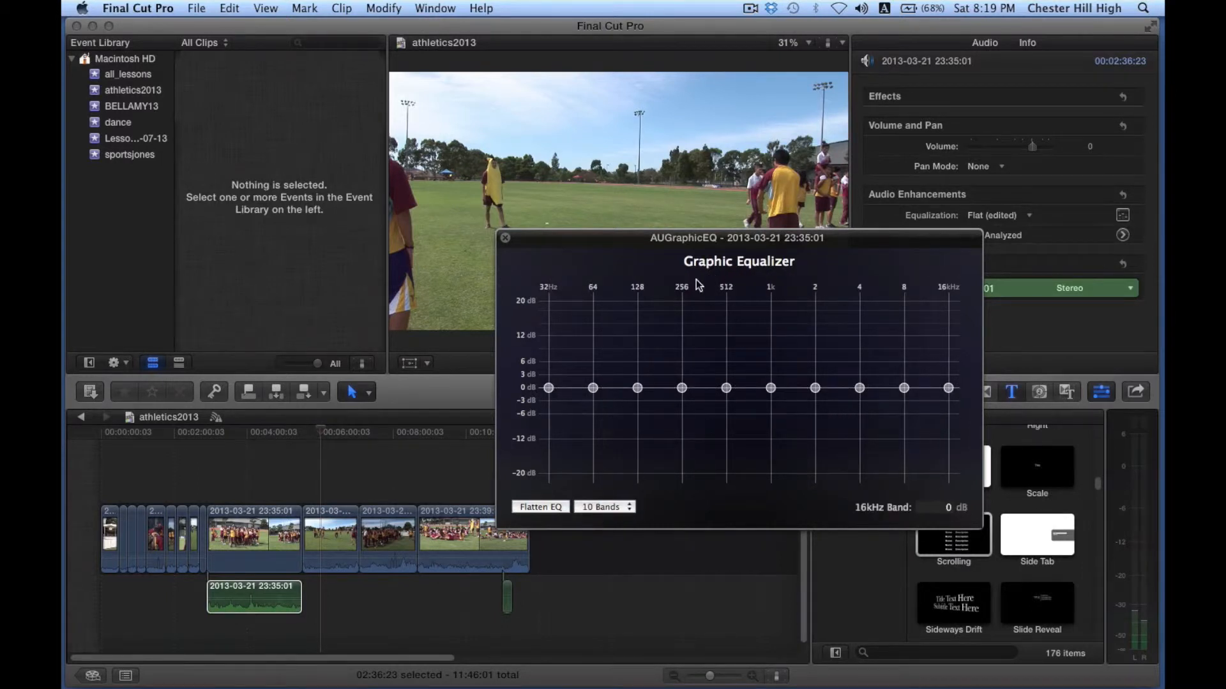
pyautogui.click(505, 239)
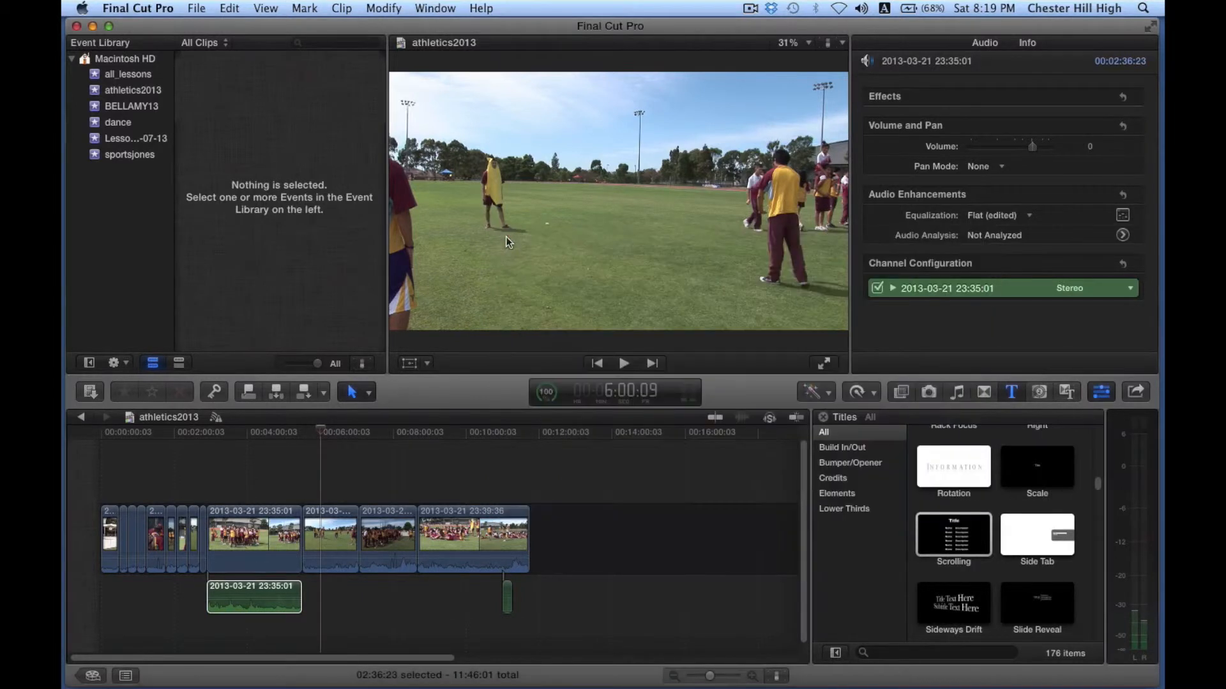
pyautogui.click(420, 604)
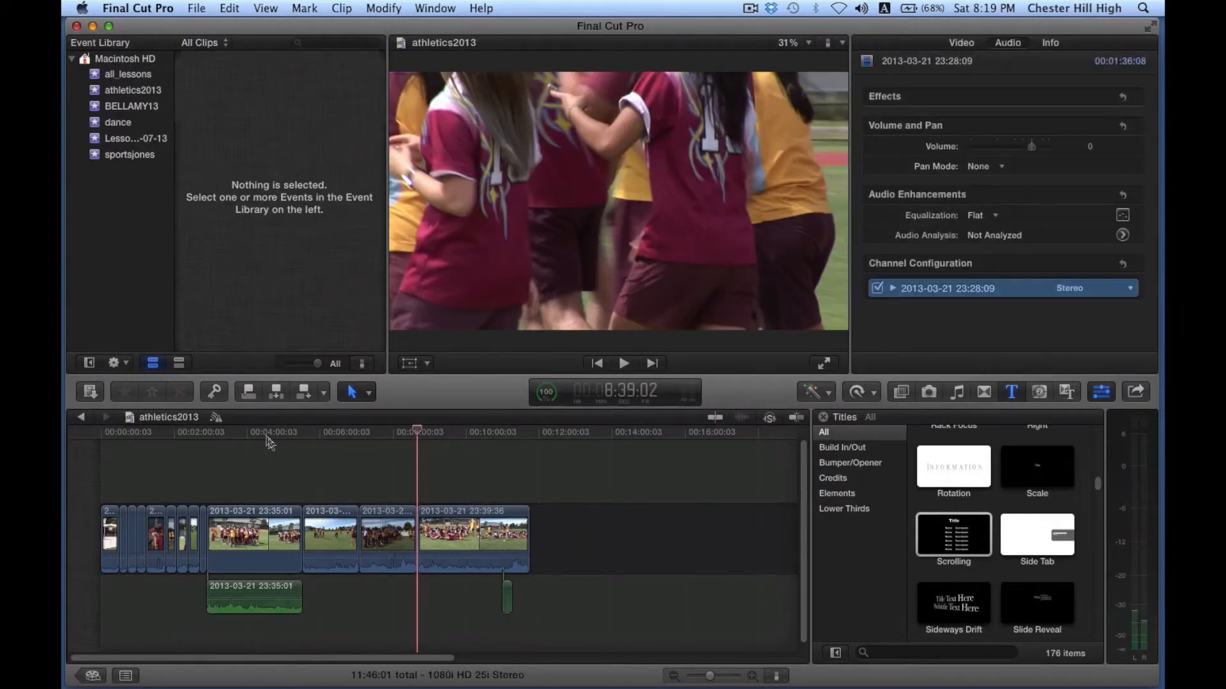
pyautogui.click(268, 442)
pyautogui.click(254, 588)
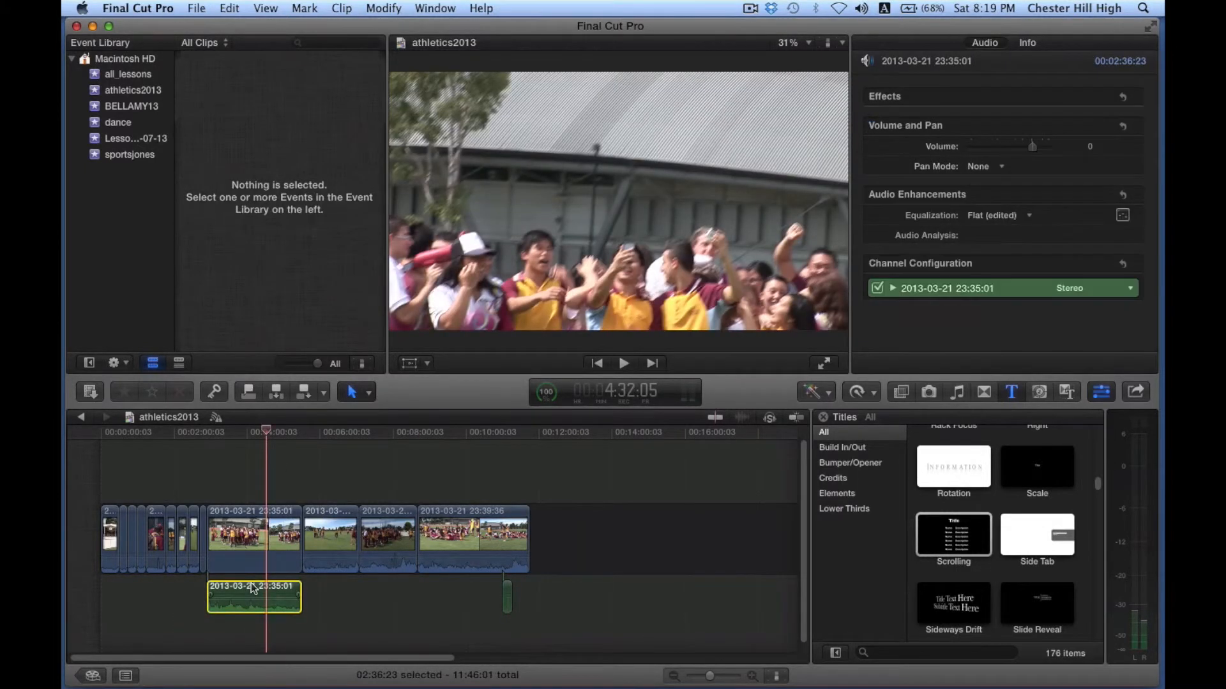
pyautogui.press('Delete')
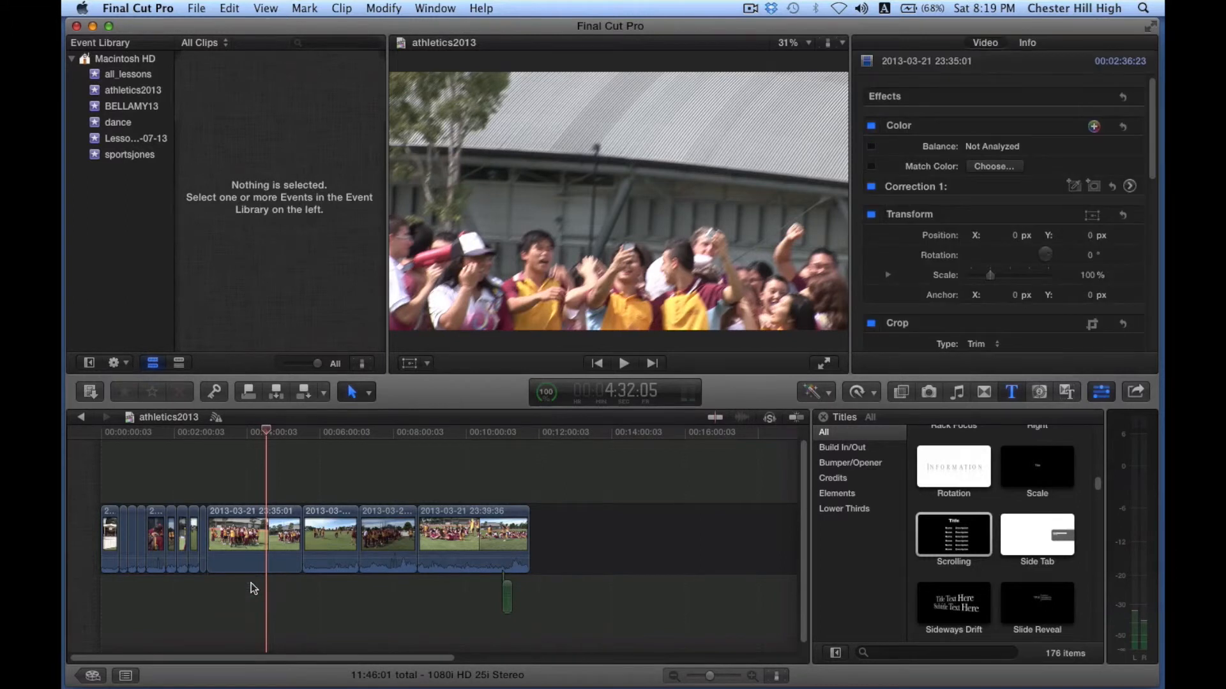
pyautogui.click(258, 555)
pyautogui.moveTo(266, 435); pyautogui.dragTo(220, 435)
pyautogui.click(624, 364)
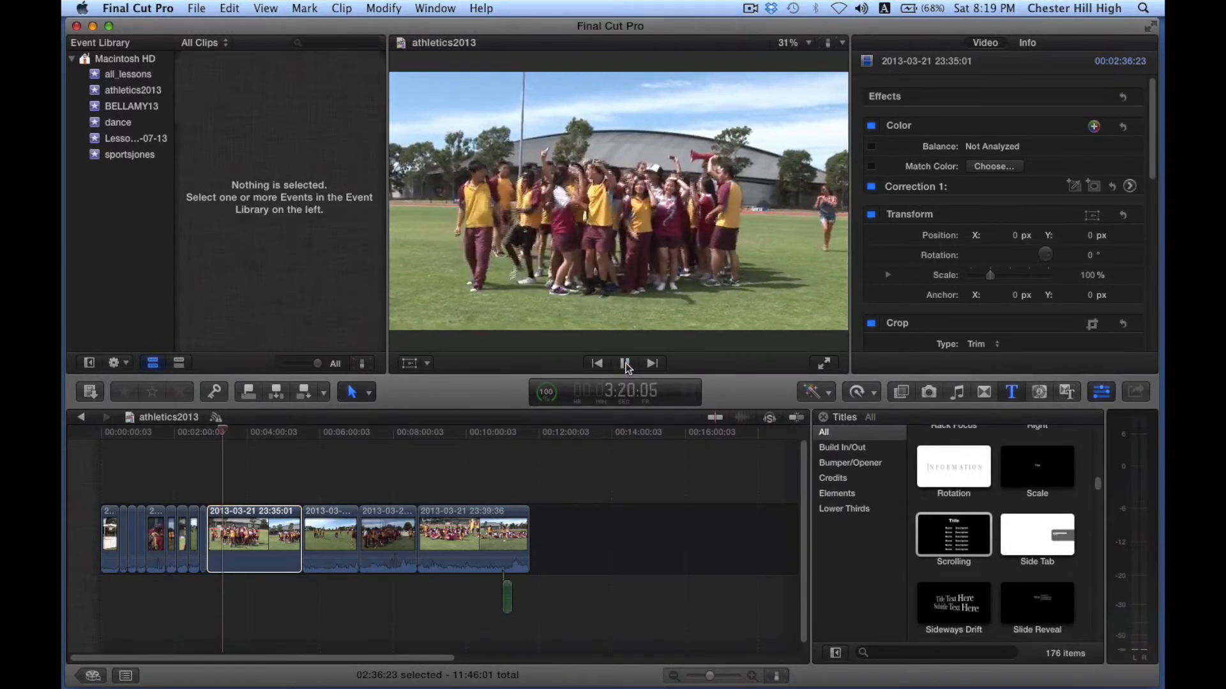
pyautogui.click(624, 364)
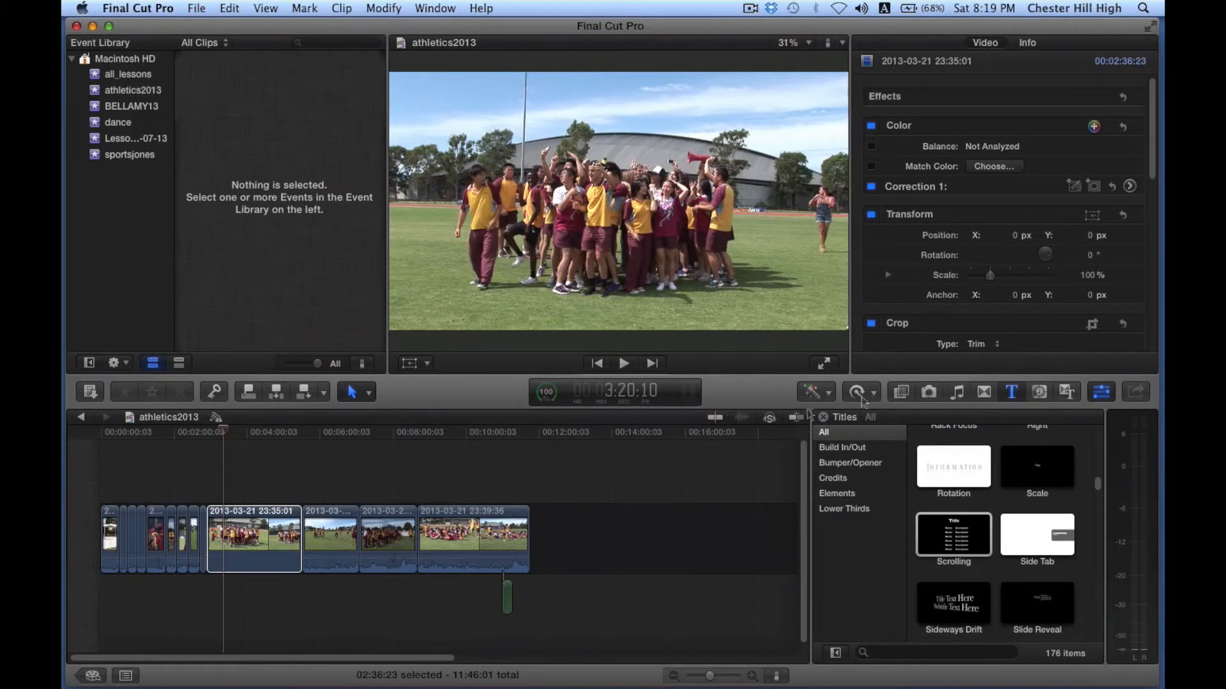
pyautogui.click(556, 486)
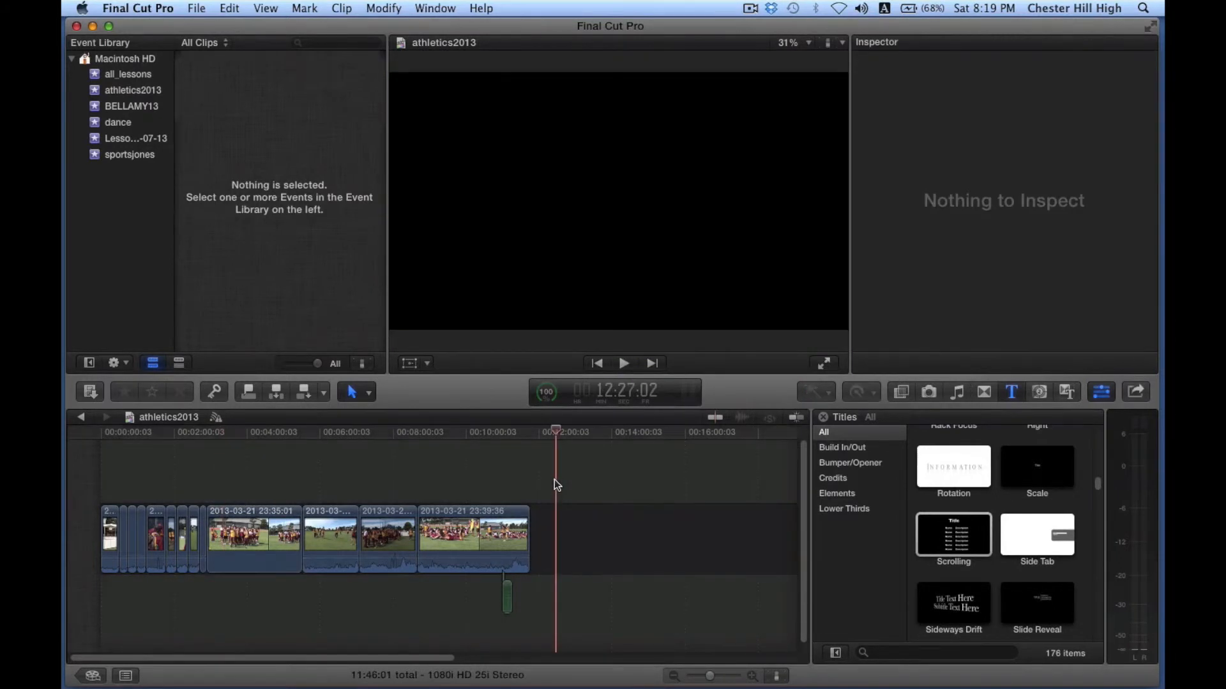